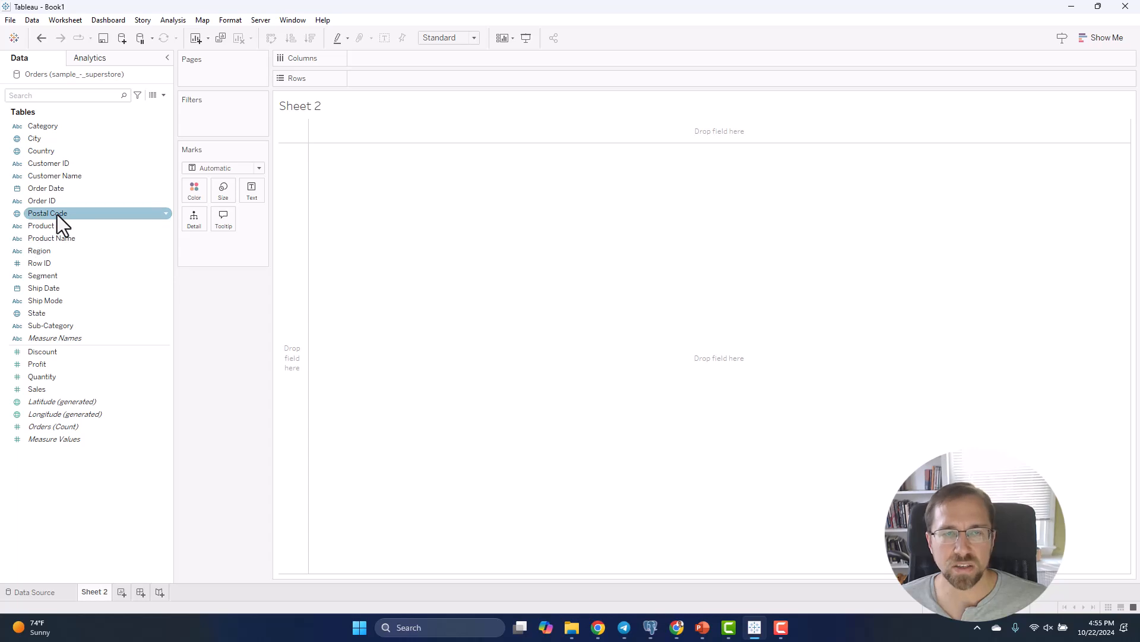
# Build a text table in Sheet 2 showing the sum of Sales for each Segment
pyautogui.doubleClick(59, 279)
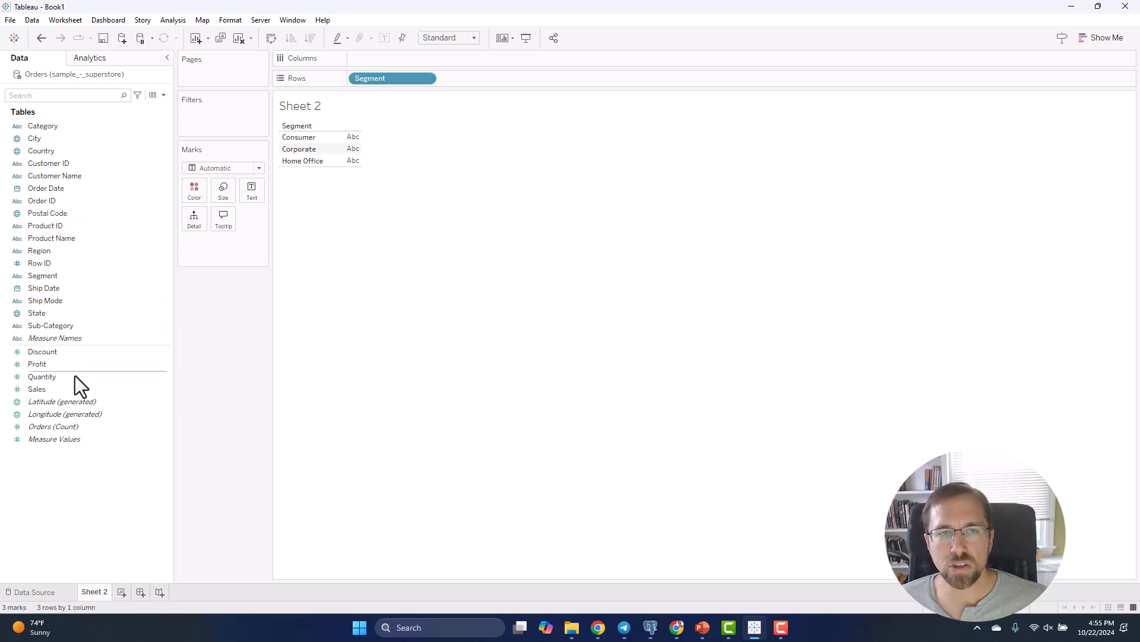
pyautogui.doubleClick(65, 388)
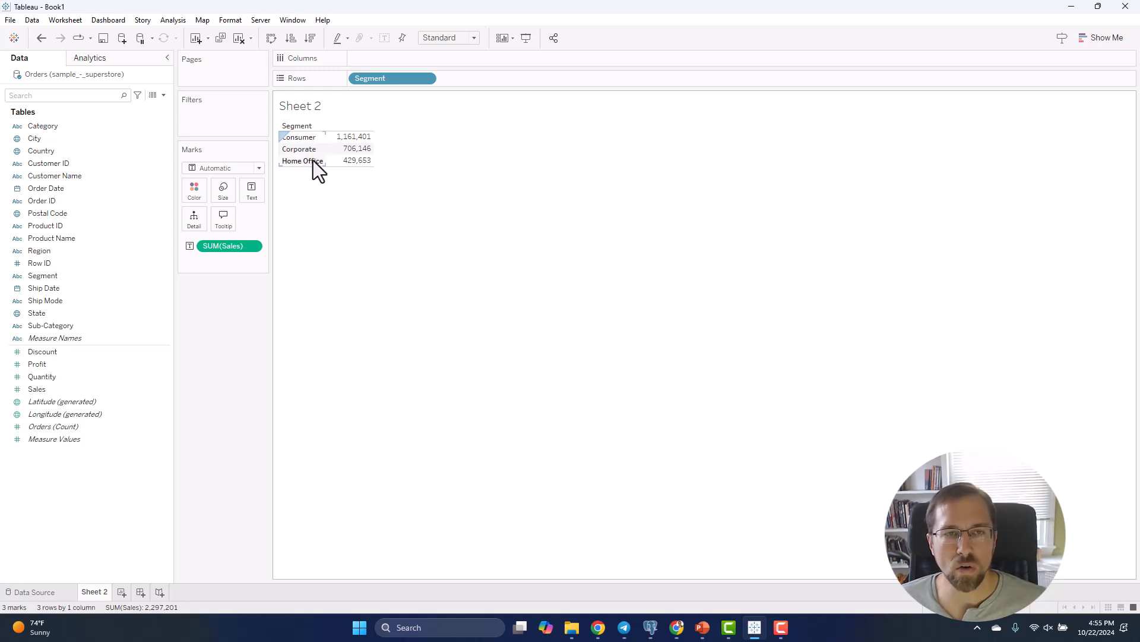
# Switch to the Downloads folder in File Explorer and duplicate sample_-_superstore.xls there
pyautogui.click(570, 631)
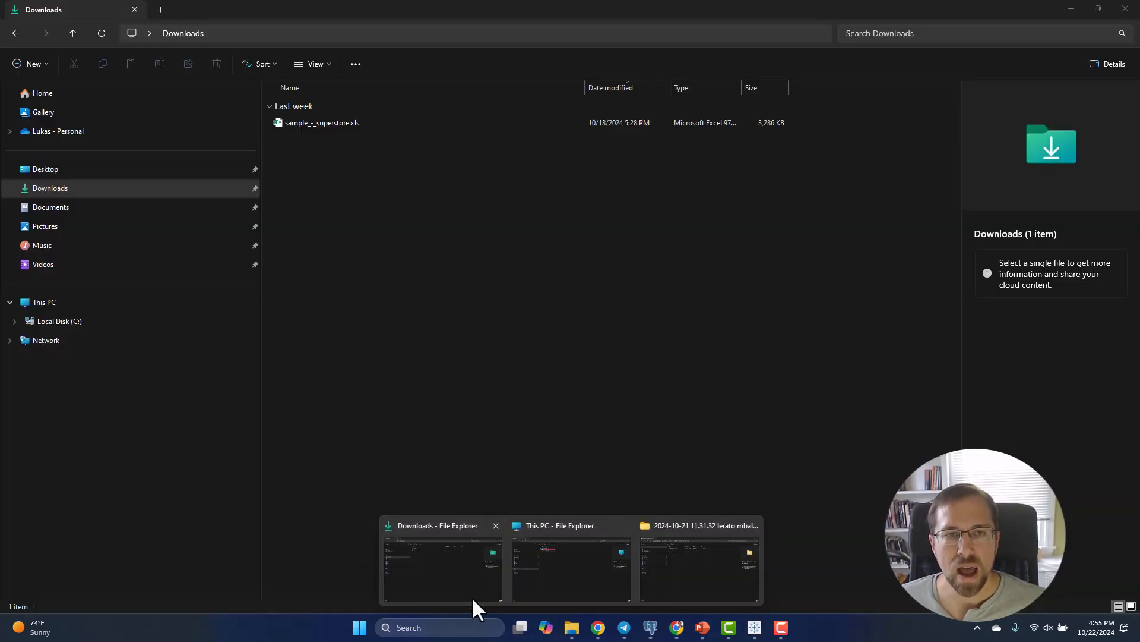
pyautogui.click(472, 597)
pyautogui.click(317, 126)
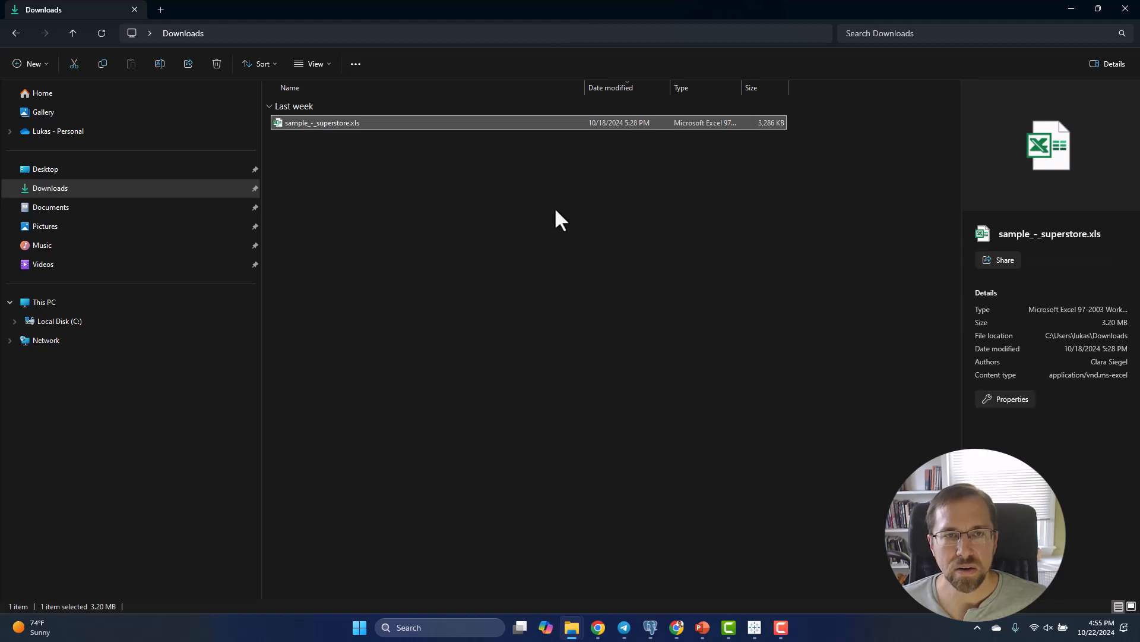
pyautogui.hotkey('ctrl', 'c')
pyautogui.hotkey('ctrl', 'v')
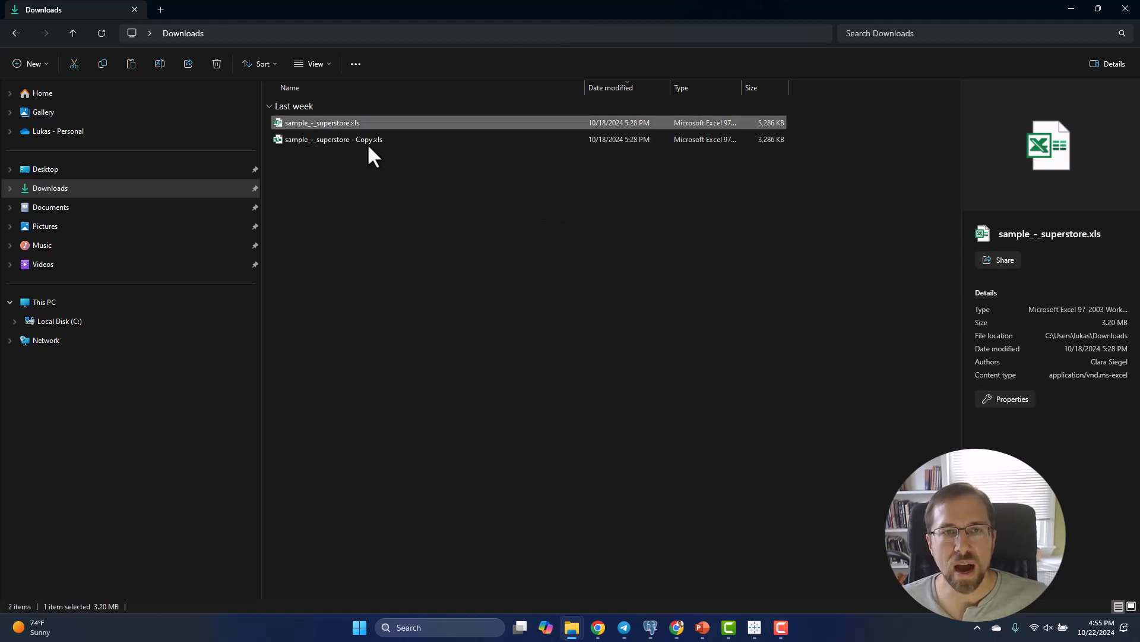
# Rename the duplicated workbook as sample_-_superstore - edit.xls
pyautogui.click(359, 140)
pyautogui.press('Delete')
pyautogui.press('Delete')
pyautogui.press('Delete')
pyautogui.press('Delete')
pyautogui.write('edit')
pyautogui.press('Return')
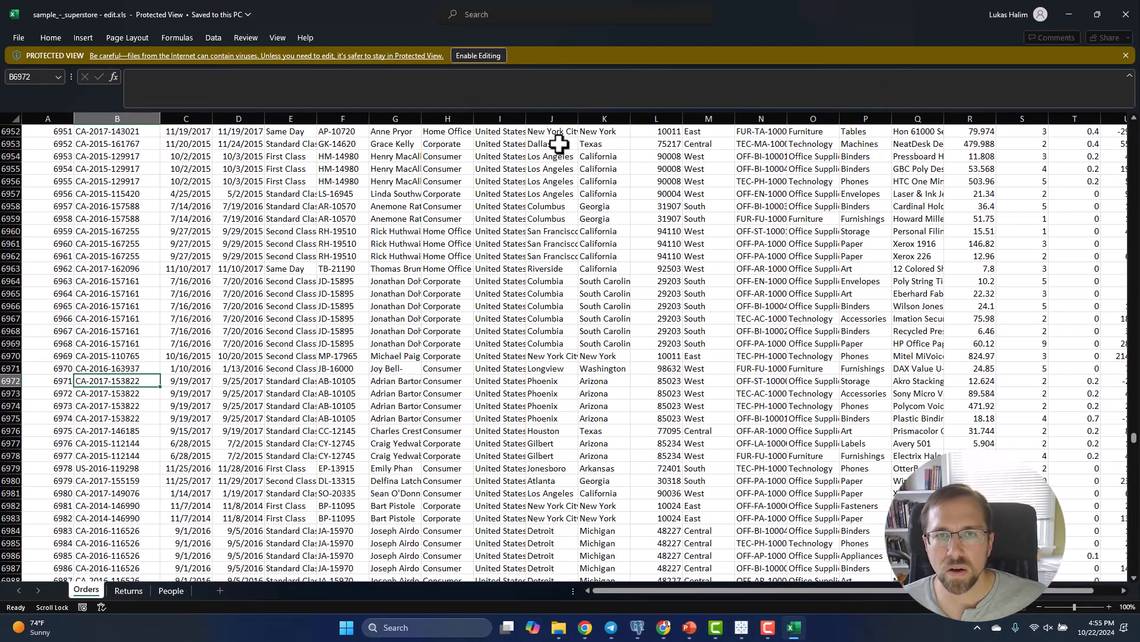
# Open sample_-_superstore - edit.xls in Excel and search the Orders sheet for "segment"
pyautogui.click(551, 132)
pyautogui.hotkey('ctrl', 'f')
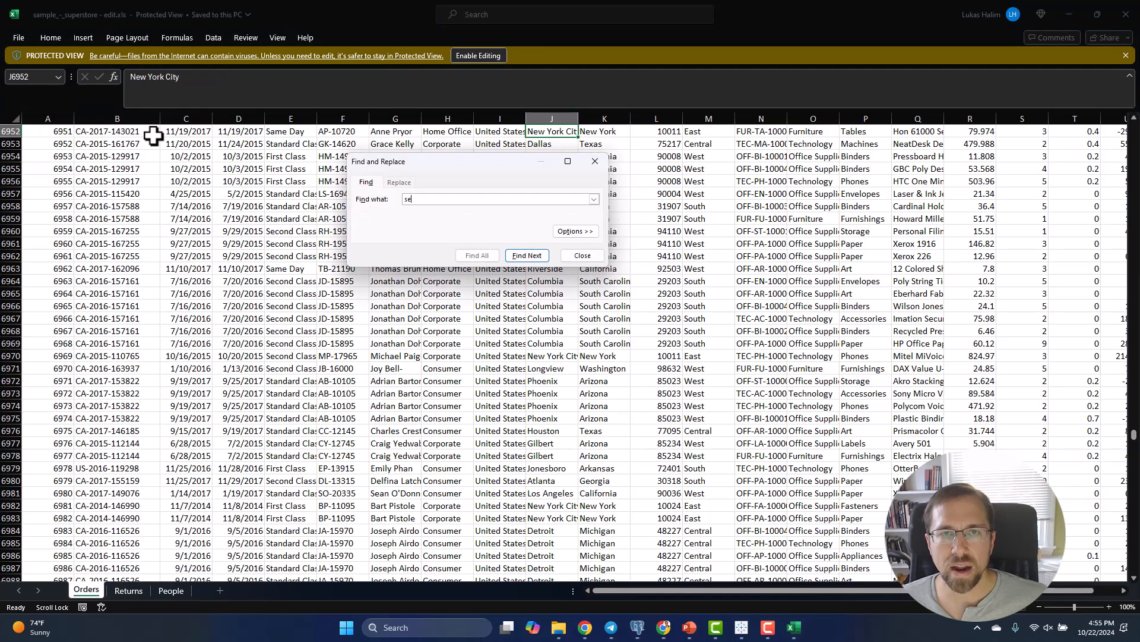
pyautogui.press('Return')
pyautogui.press('Escape')
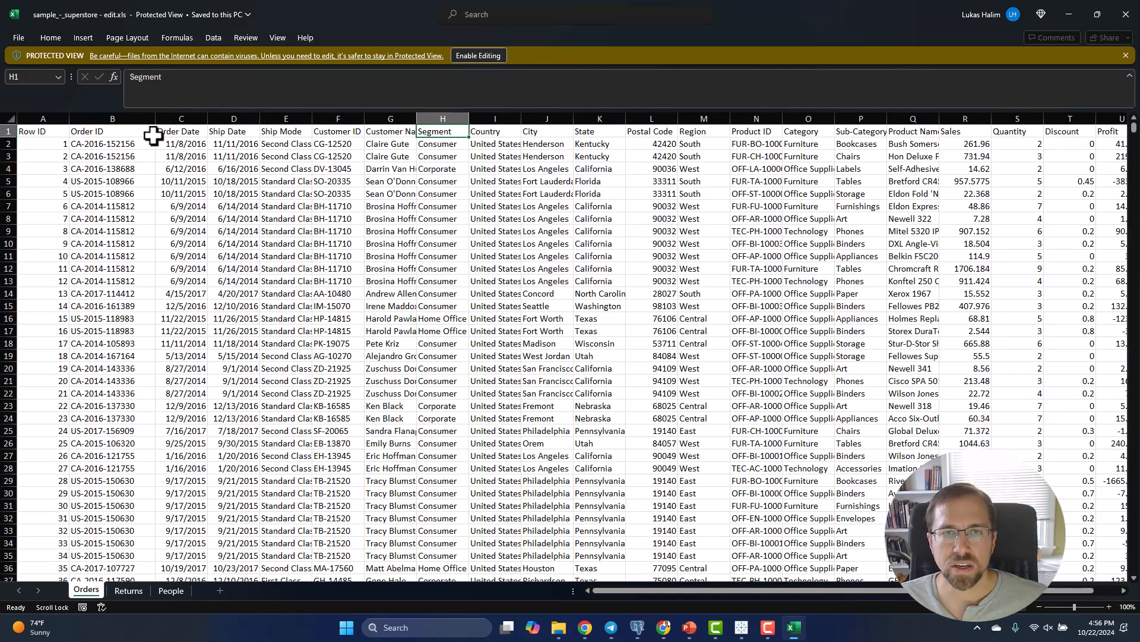
# Enable editing and replace every "Corporate" with "Business" in the Segment column of the Orders sheet
pyautogui.click(462, 119)
pyautogui.click(473, 55)
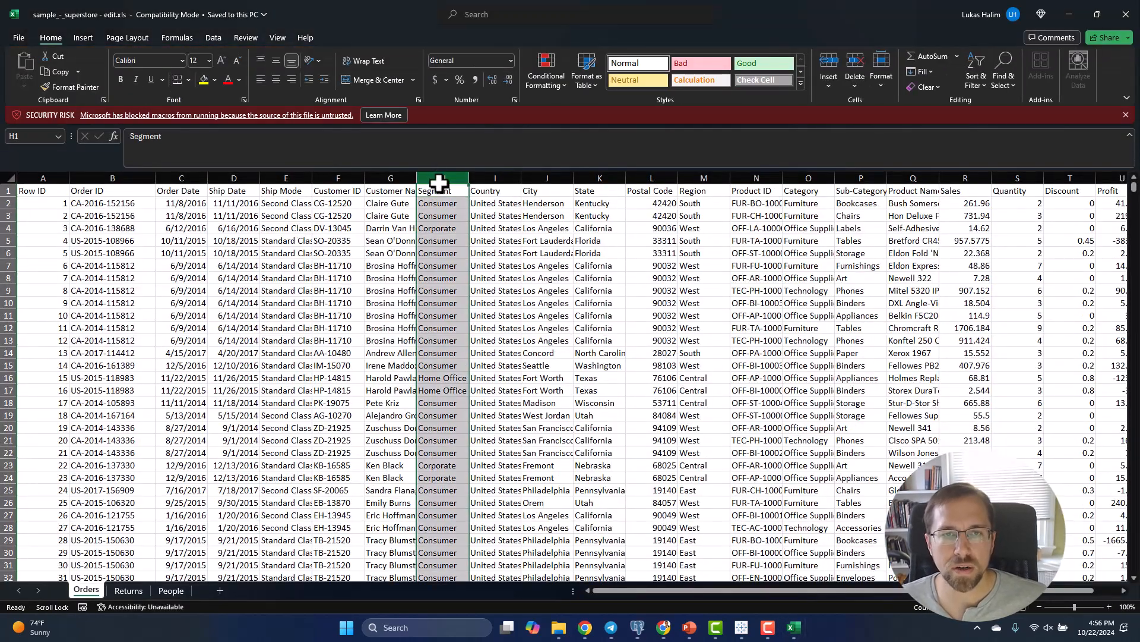
pyautogui.hotkey('ctrl', 'h')
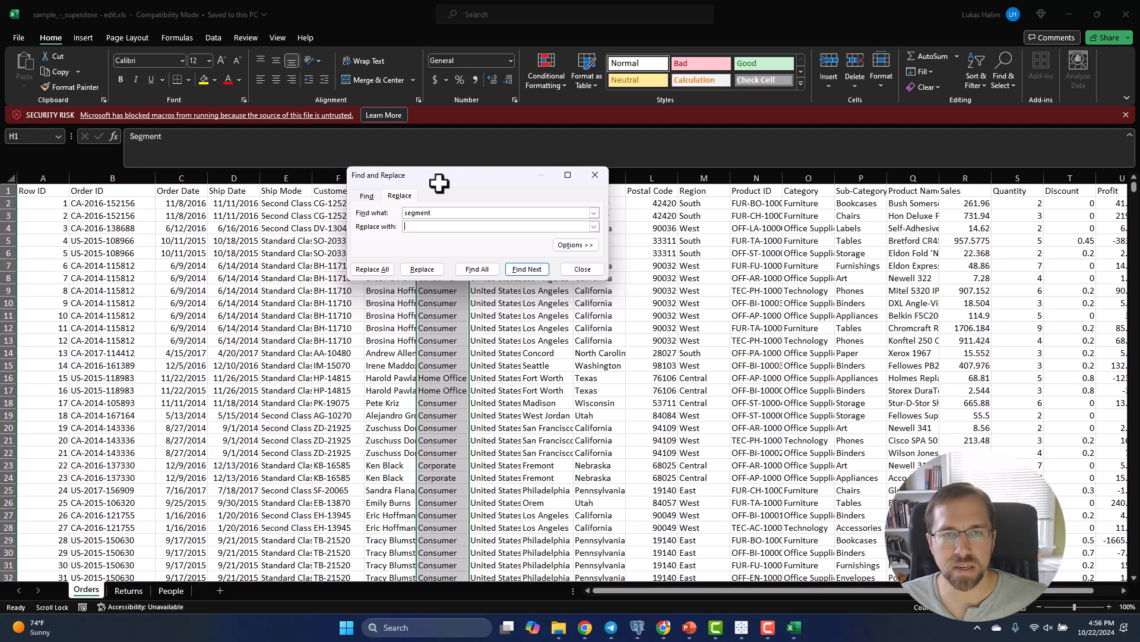
pyautogui.hotkey('ctrl', 'a')
pyautogui.write('C')
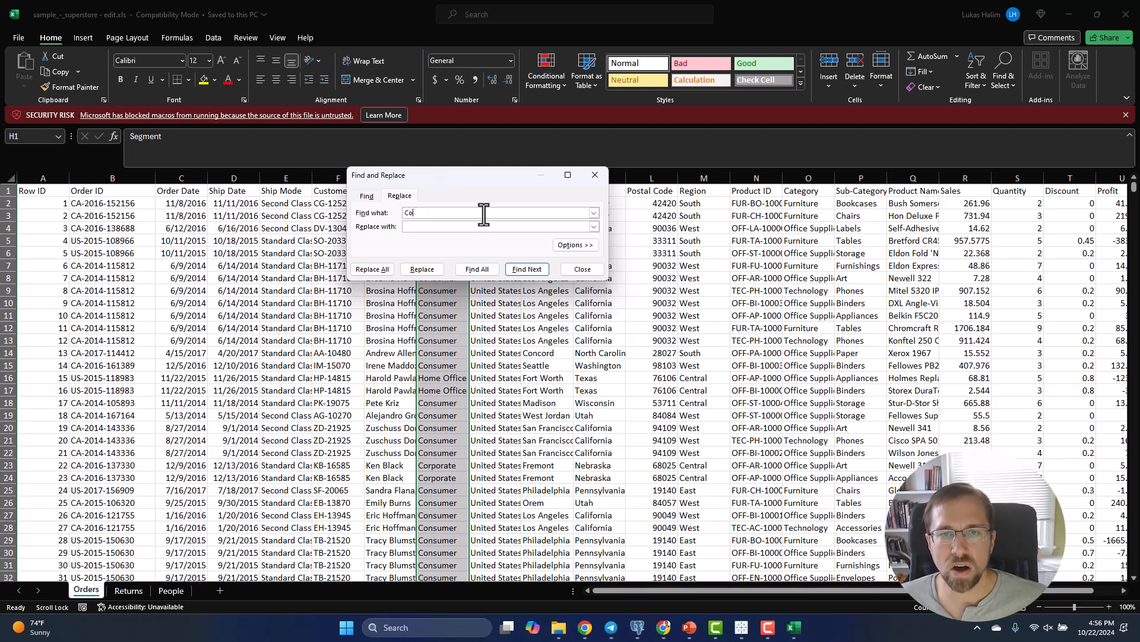
pyautogui.write('iness')
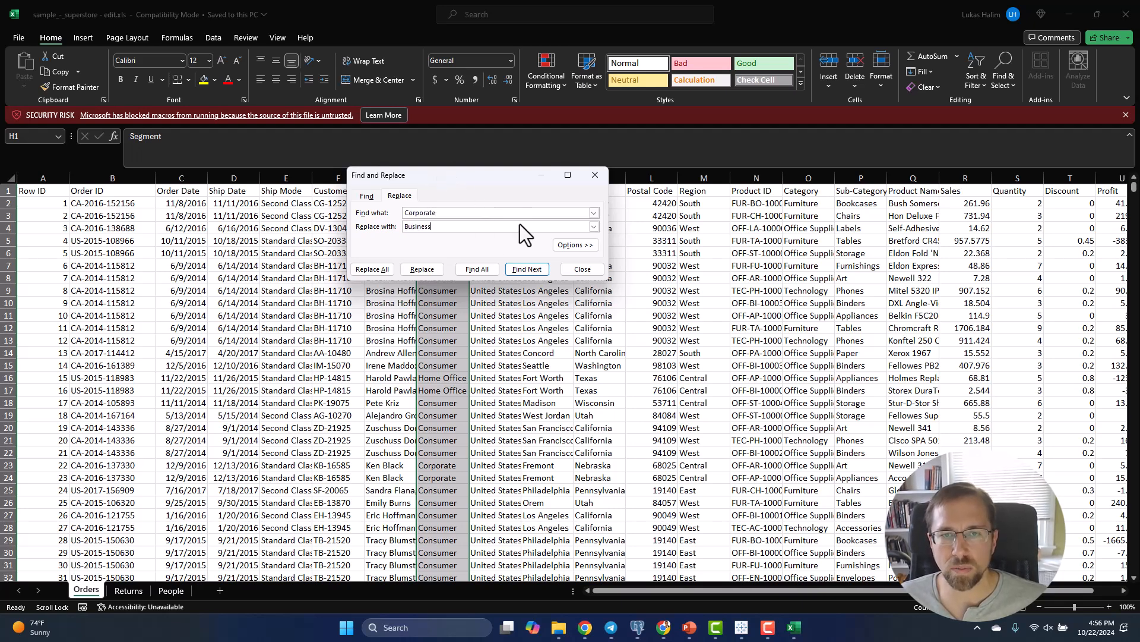
pyautogui.click(370, 270)
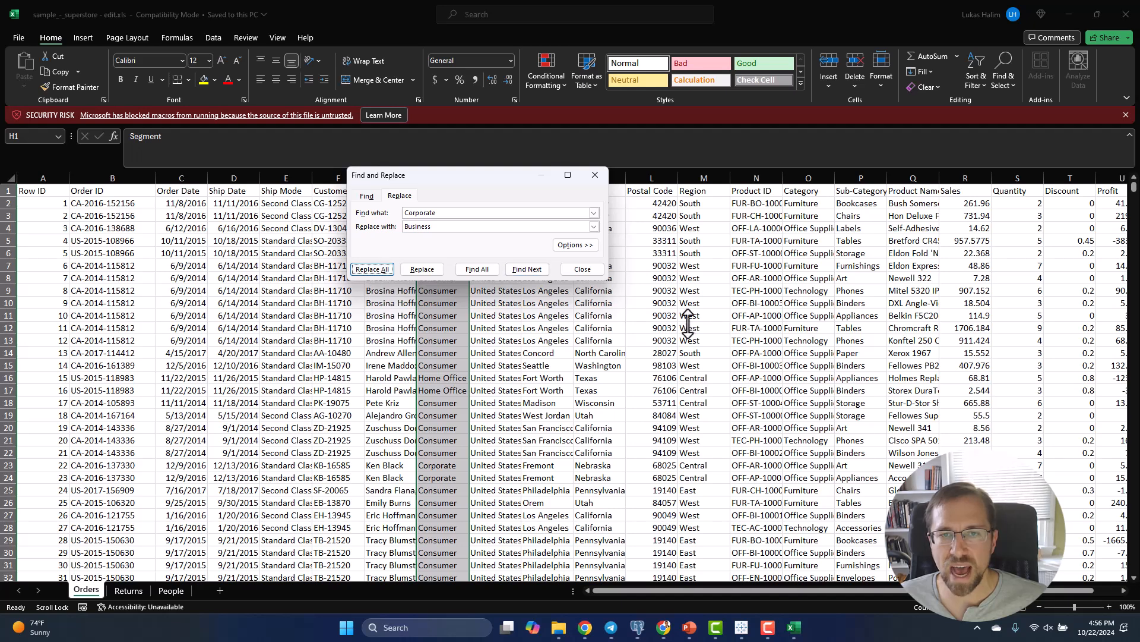
pyautogui.click(379, 274)
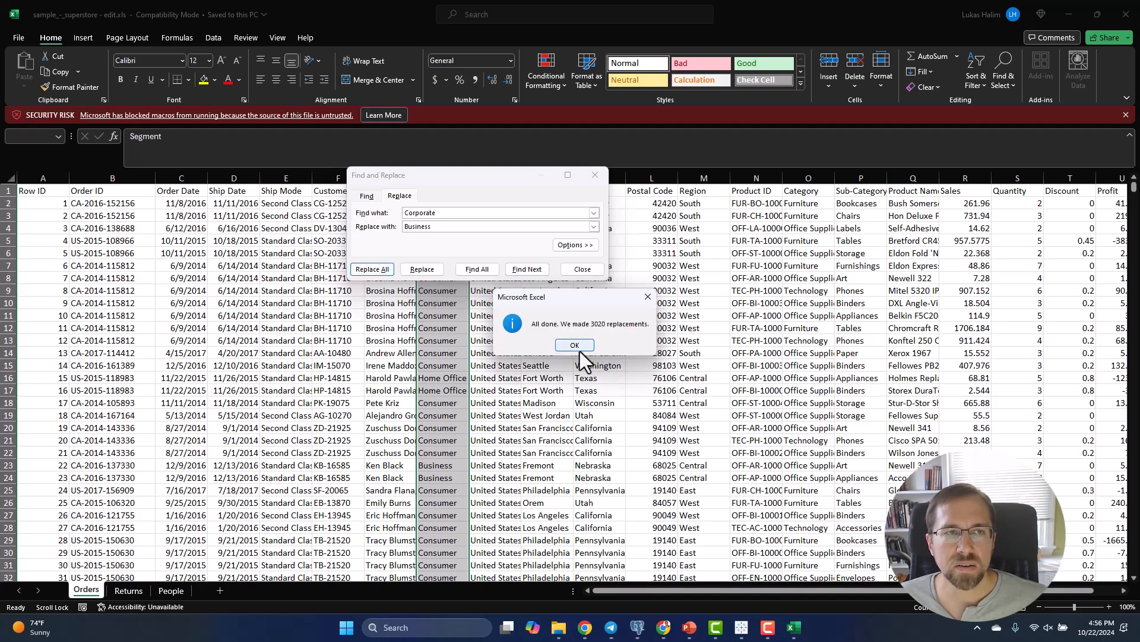
pyautogui.click(578, 348)
pyautogui.click(583, 269)
pyautogui.click(704, 390)
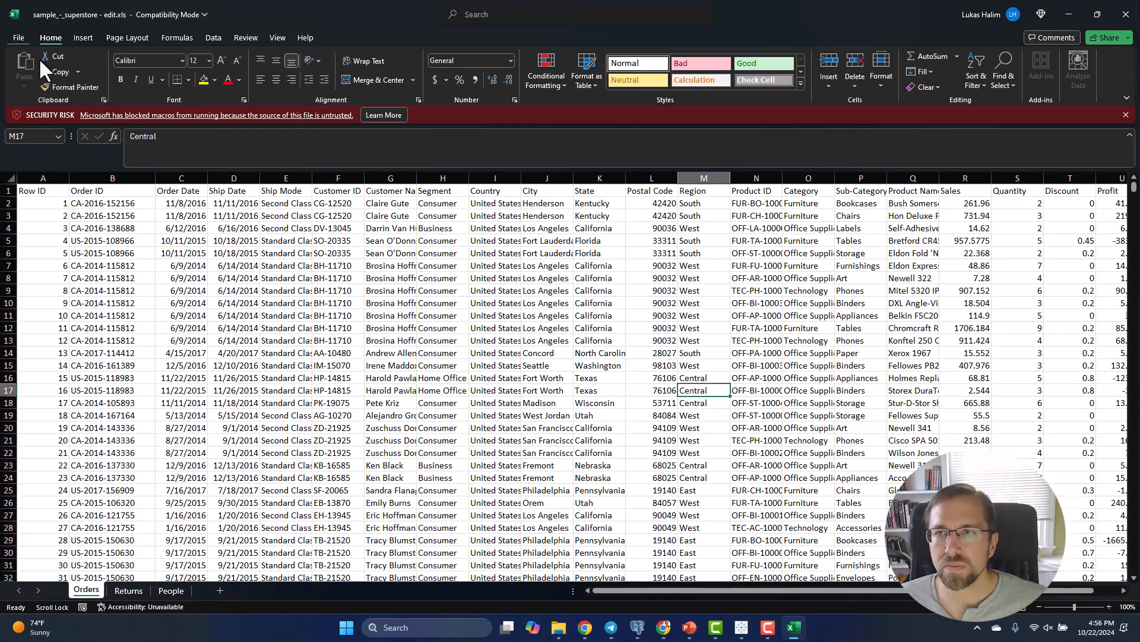
# Save the edited workbook and close Excel
pyautogui.click(18, 37)
pyautogui.click(35, 193)
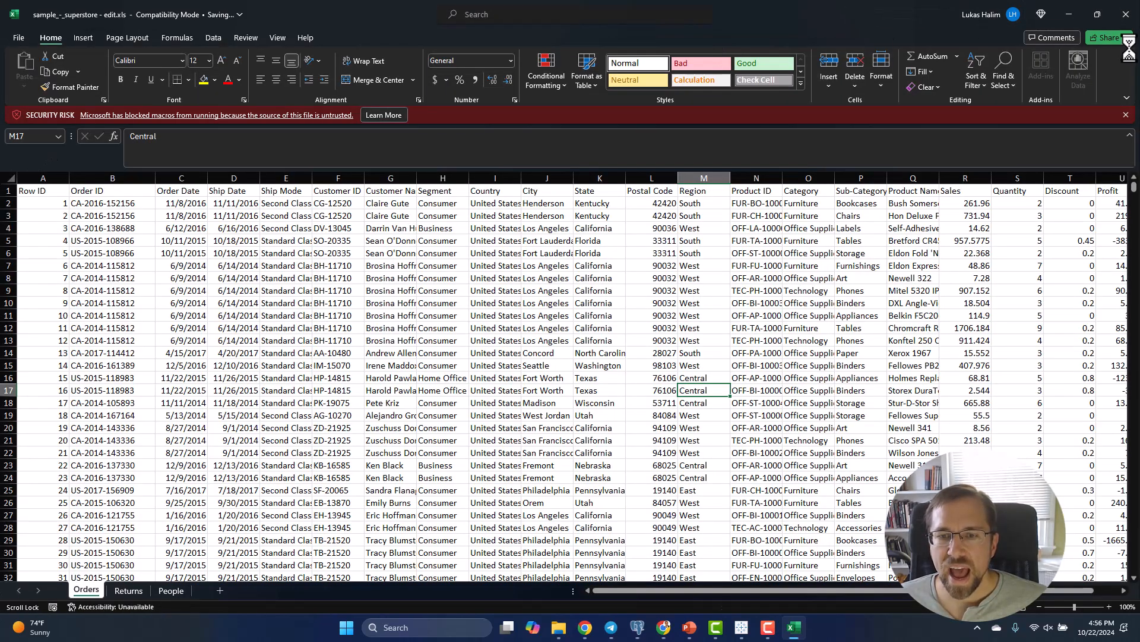
pyautogui.click(1126, 14)
# Switch to Tableau and add sample_-_superstore - edit.xls as a second Excel connection in the Orders (sample_-_superstore) data source
pyautogui.click(756, 627)
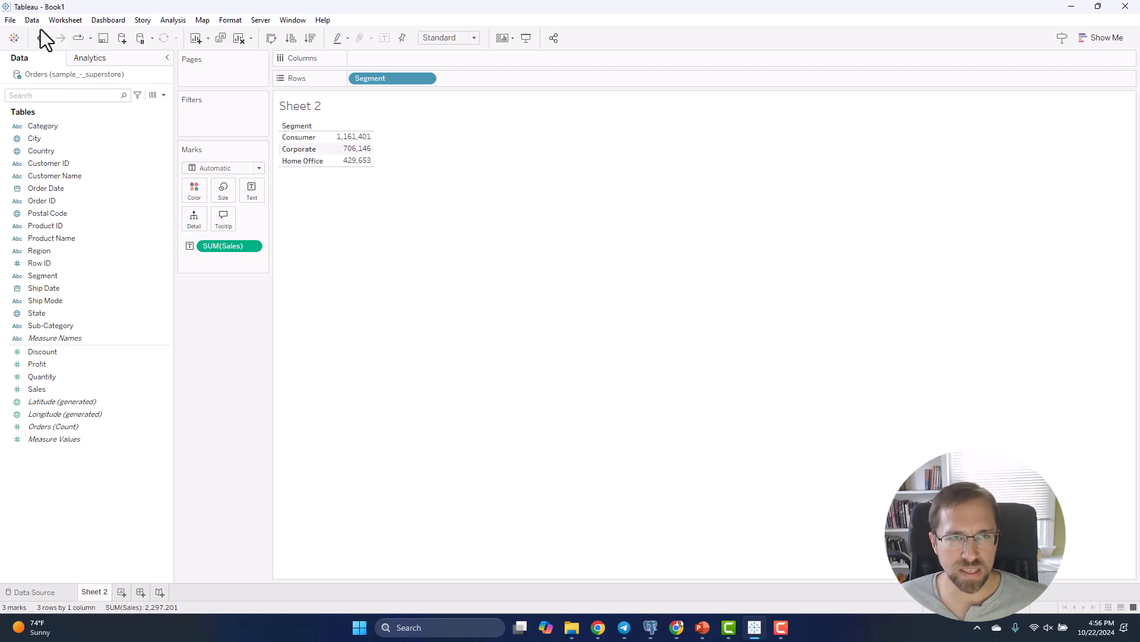
pyautogui.click(46, 590)
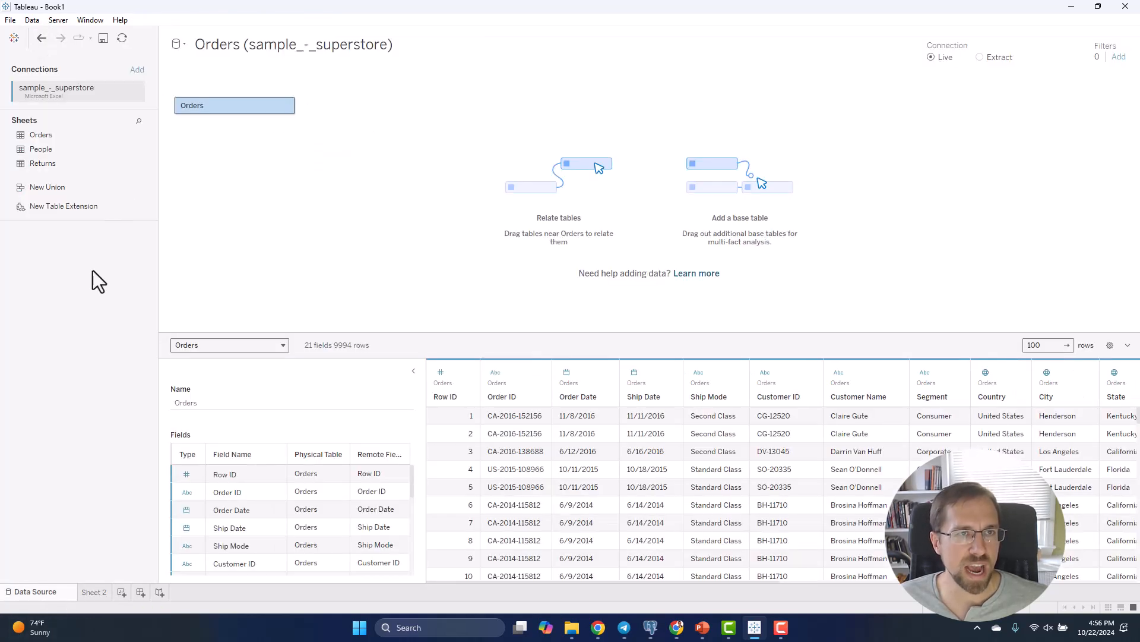
pyautogui.click(136, 70)
pyautogui.click(244, 159)
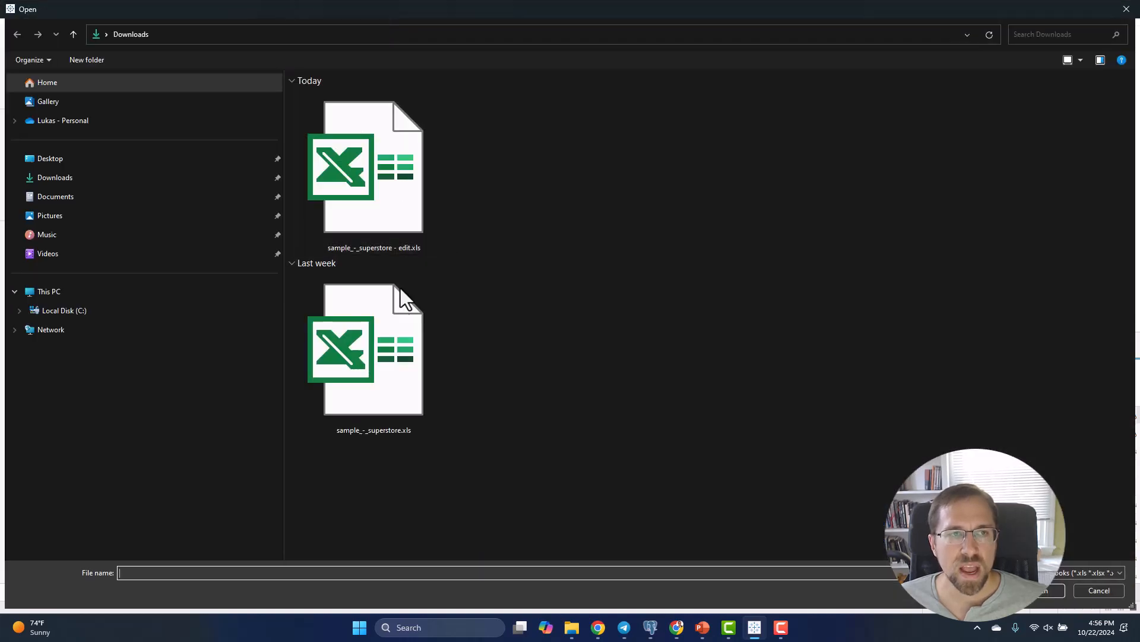
pyautogui.click(388, 196)
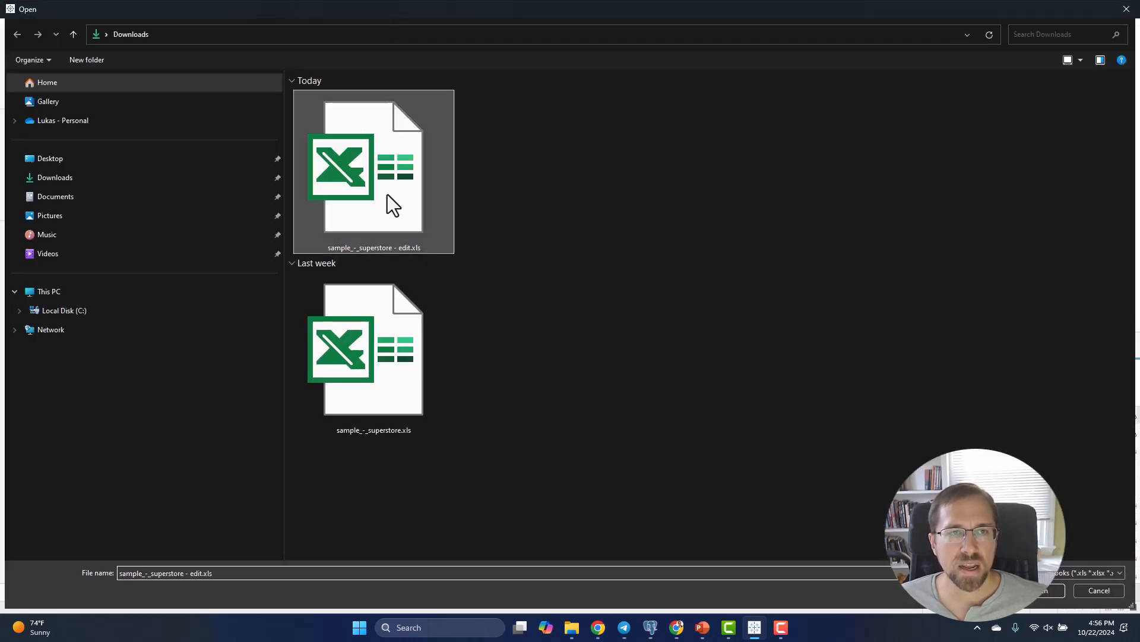
pyautogui.doubleClick(387, 195)
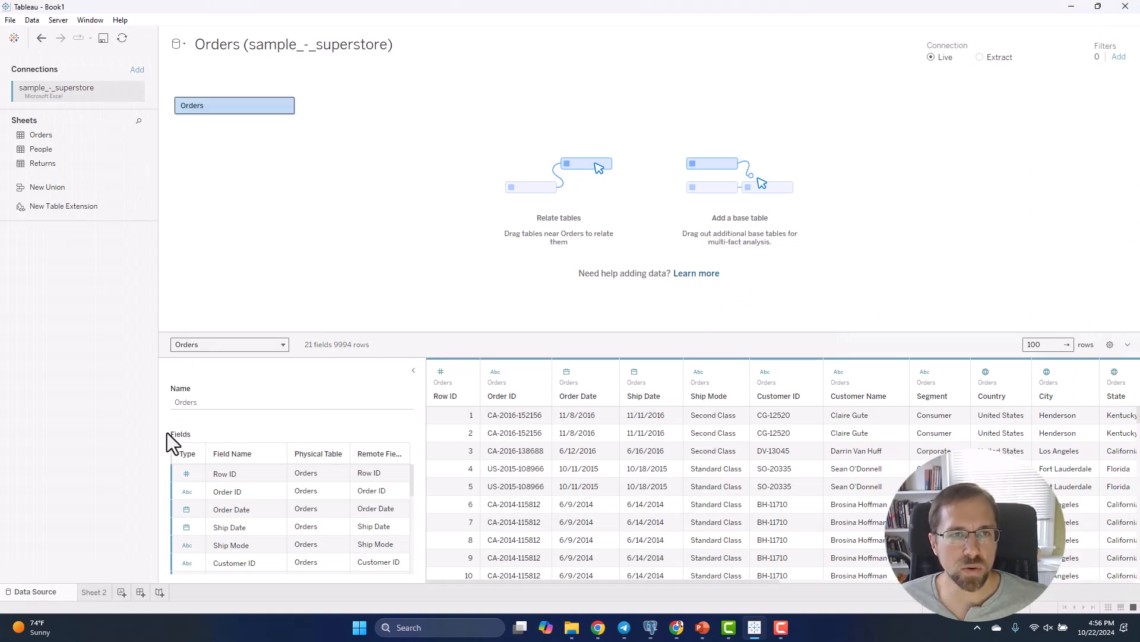
# Create a new data source from sample_-_superstore - edit.xls and add its Orders table to the data model
pyautogui.click(181, 44)
pyautogui.click(191, 76)
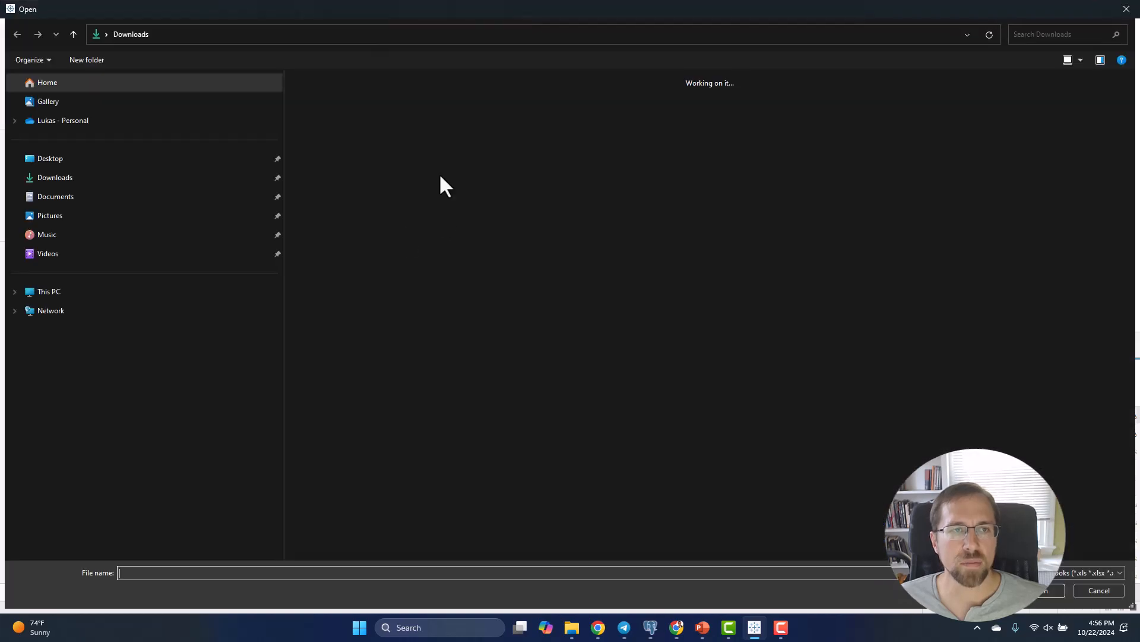
pyautogui.doubleClick(367, 210)
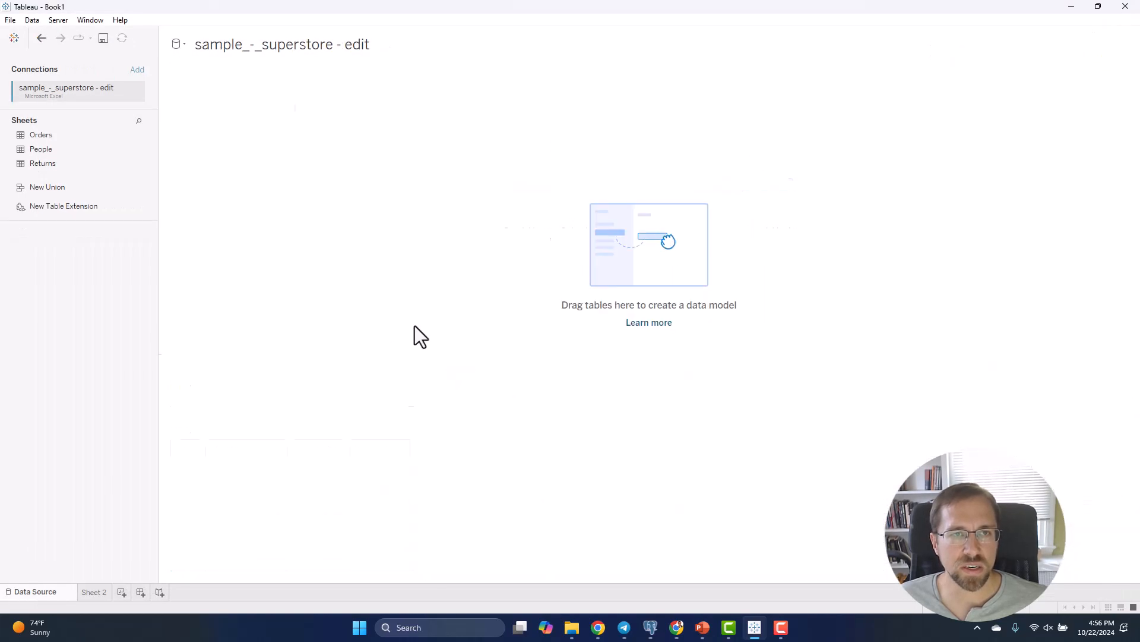
pyautogui.moveTo(55, 134); pyautogui.dragTo(351, 143)
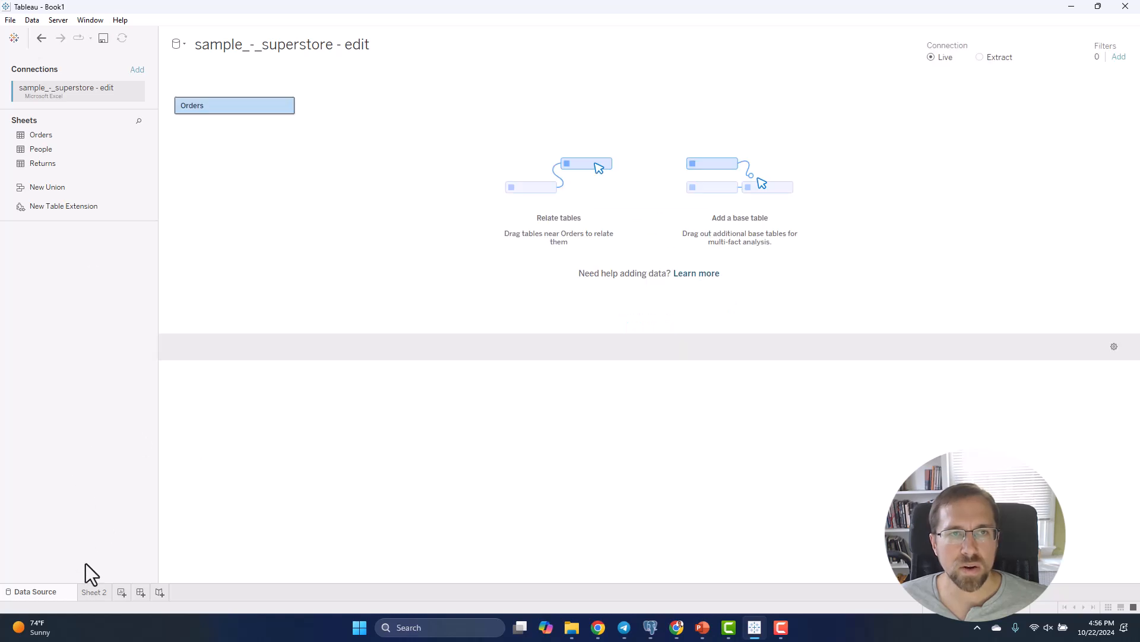
# Compare the Segment values in the Orders tables of the original and edited superstore data sources
pyautogui.click(183, 44)
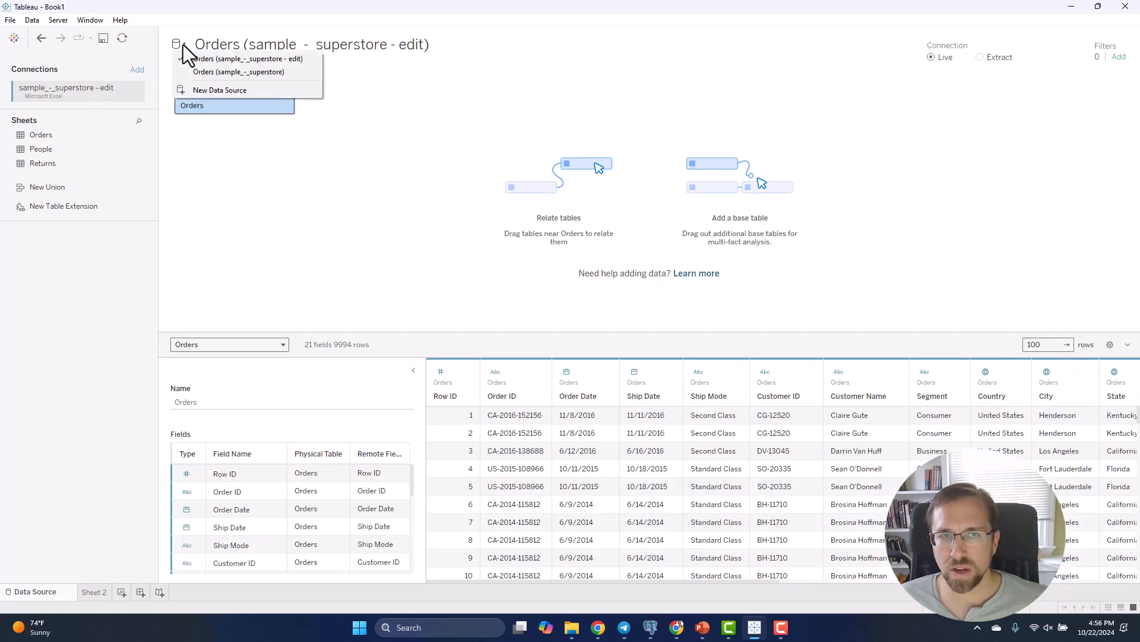
pyautogui.click(196, 72)
pyautogui.click(183, 44)
pyautogui.click(194, 72)
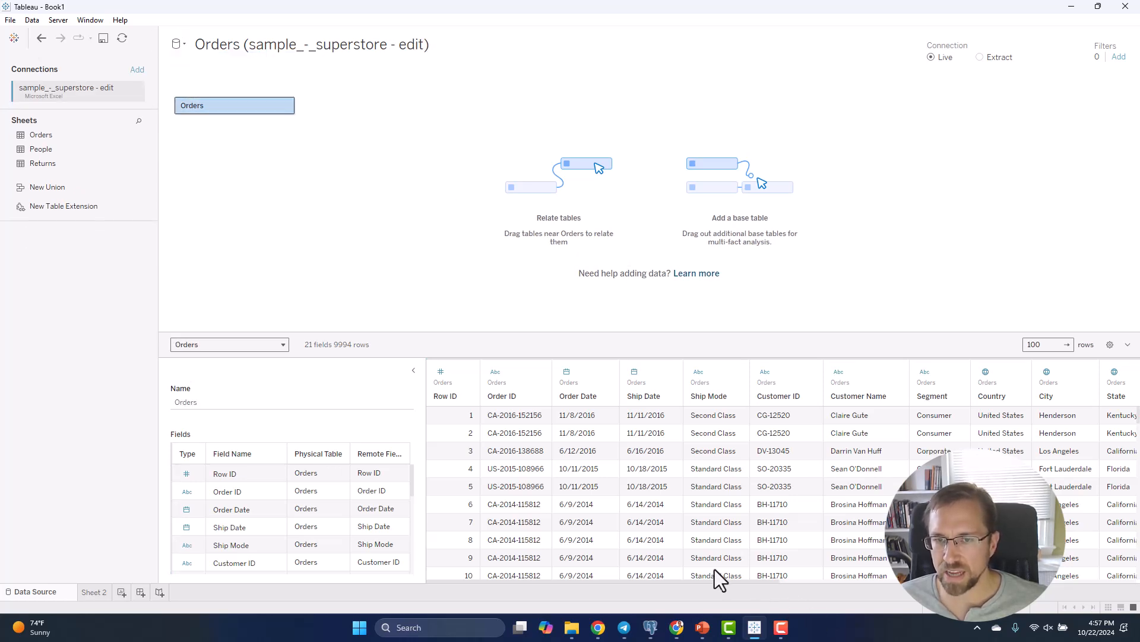
pyautogui.moveTo(716, 581); pyautogui.dragTo(861, 598)
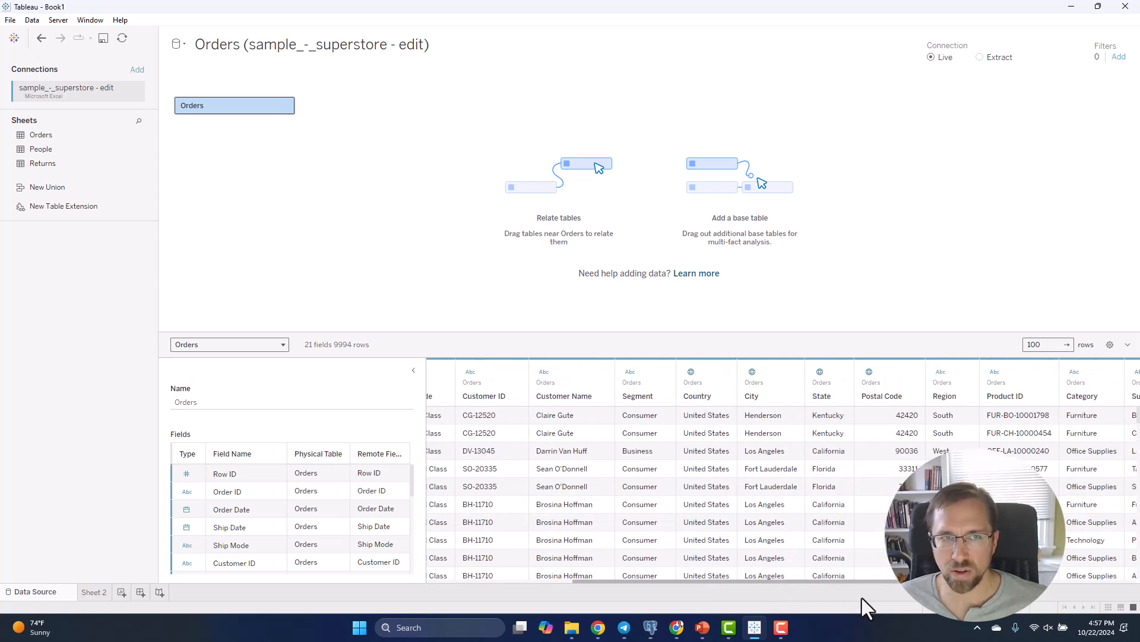
pyautogui.scroll(-2, 653, 475)
pyautogui.scroll(-4, 659, 490)
pyautogui.click(183, 45)
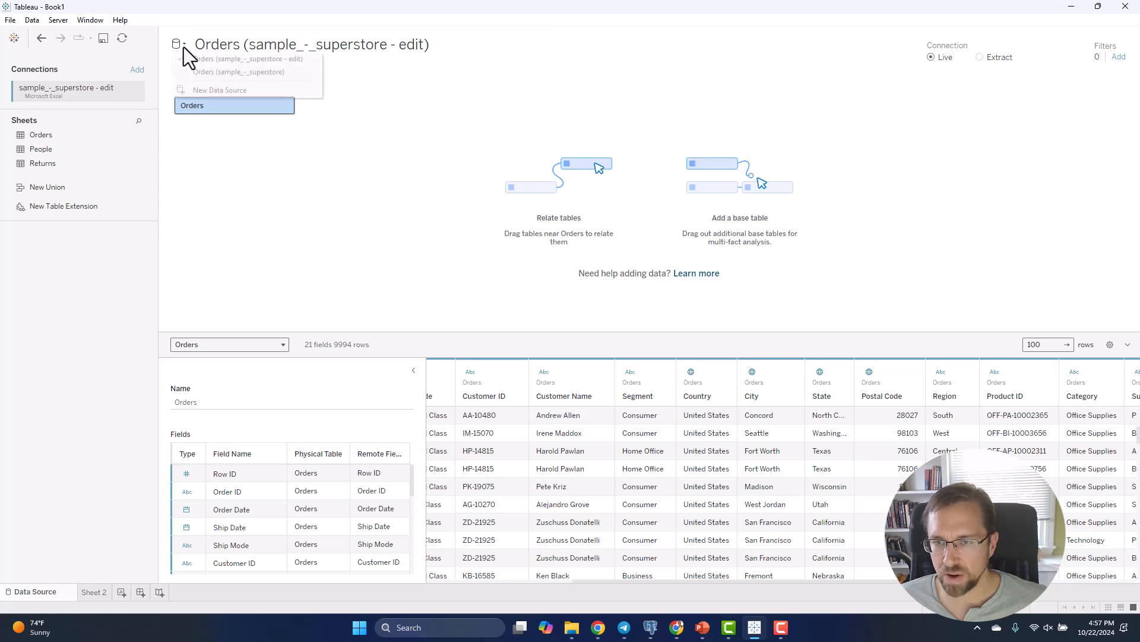
pyautogui.click(196, 71)
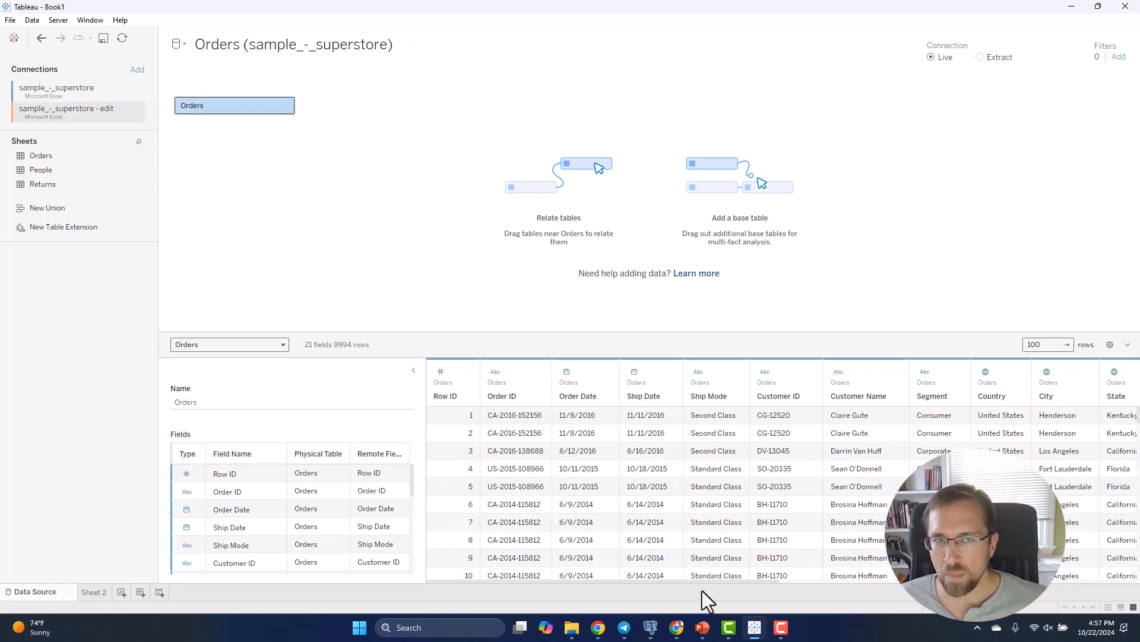
pyautogui.click(176, 45)
pyautogui.click(193, 57)
pyautogui.scroll(-2, 951, 475)
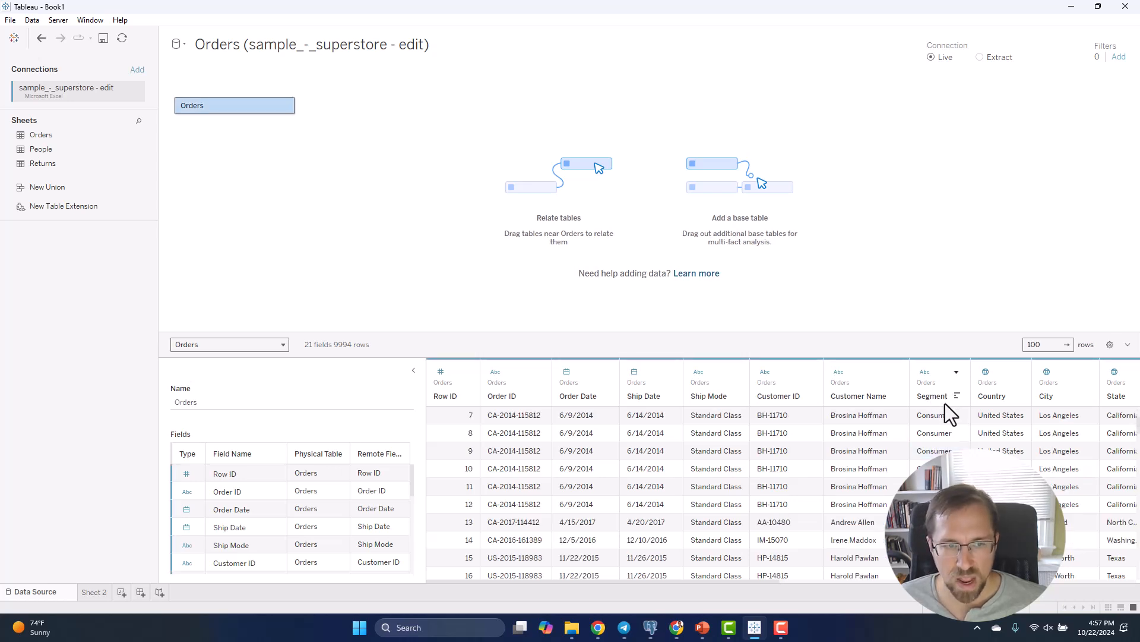
pyautogui.scroll(-3, 967, 432)
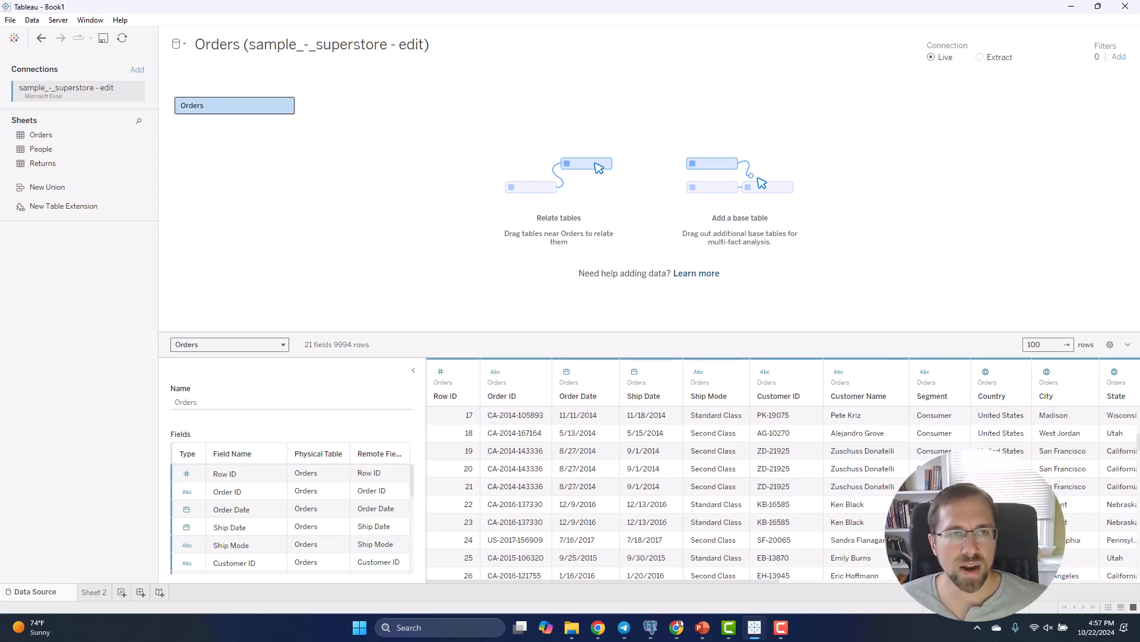
# On Sheet 2, replace the Orders (sample_-_superstore) data source with Orders (sample_-_superstore - edit) across all worksheets and check the Business row
pyautogui.click(93, 594)
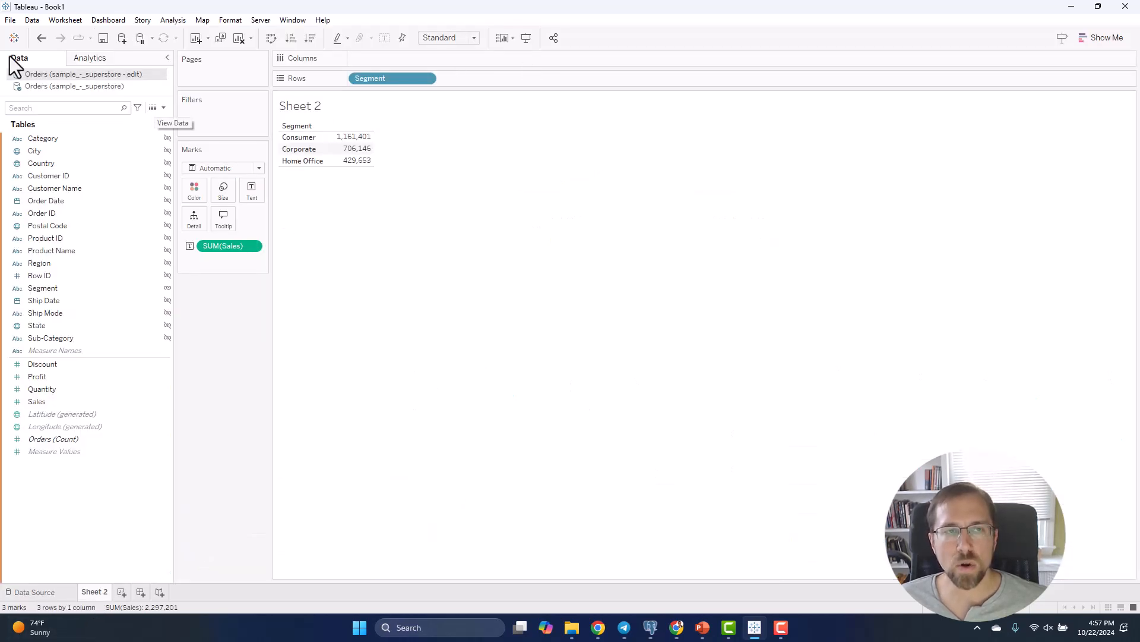
pyautogui.rightClick(112, 89)
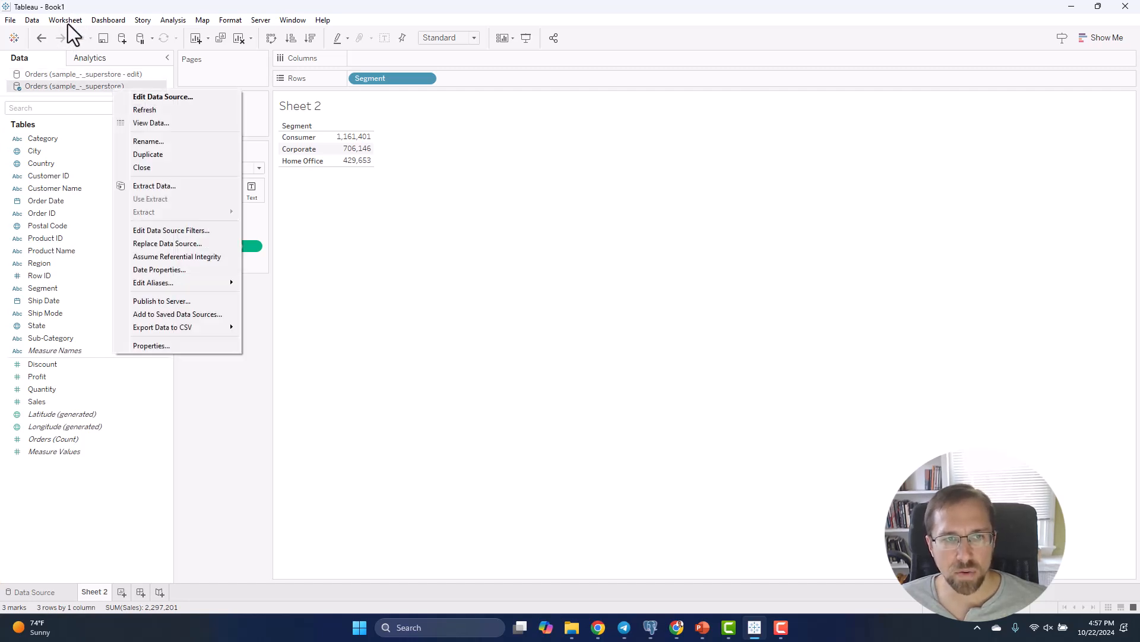
pyautogui.click(38, 20)
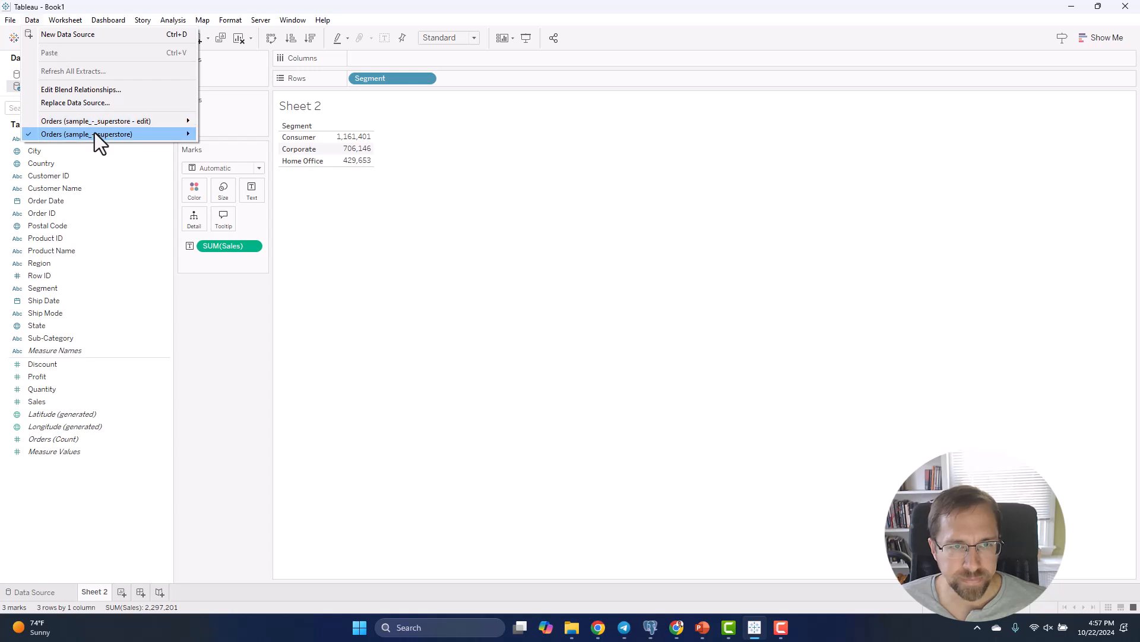
pyautogui.moveTo(94, 133)
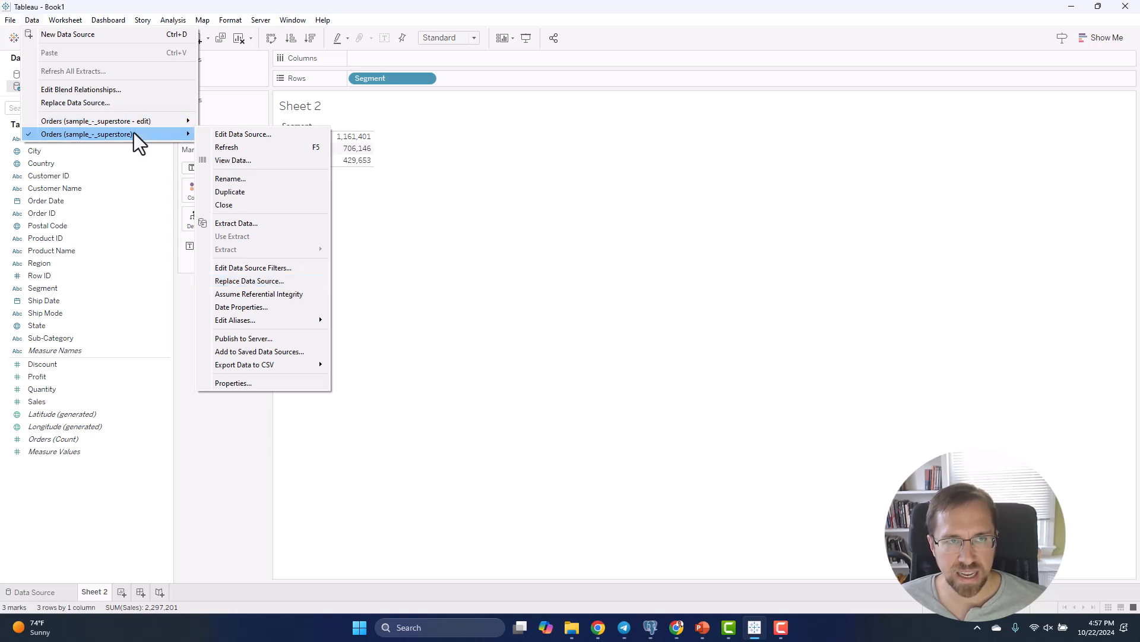
pyautogui.click(32, 19)
pyautogui.click(31, 20)
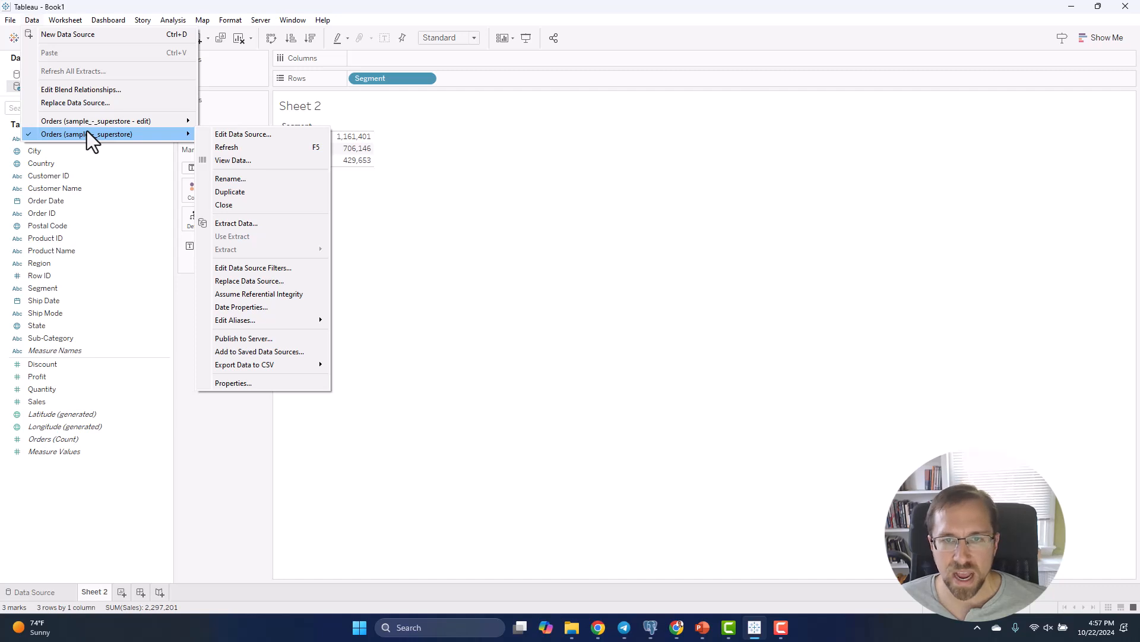
pyautogui.click(260, 282)
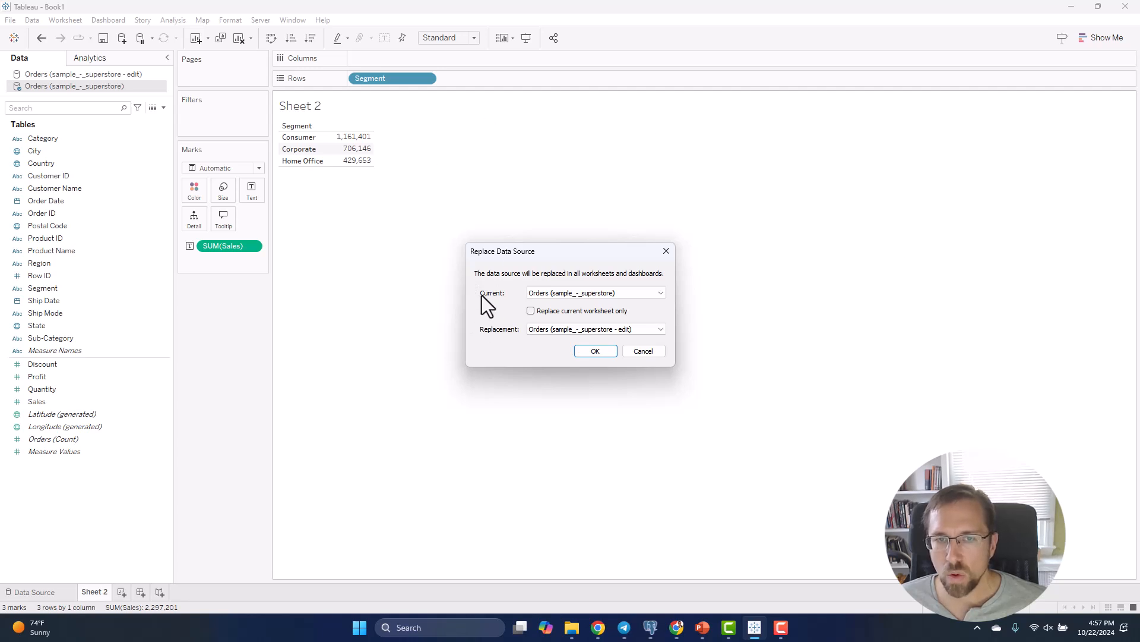
pyautogui.click(596, 351)
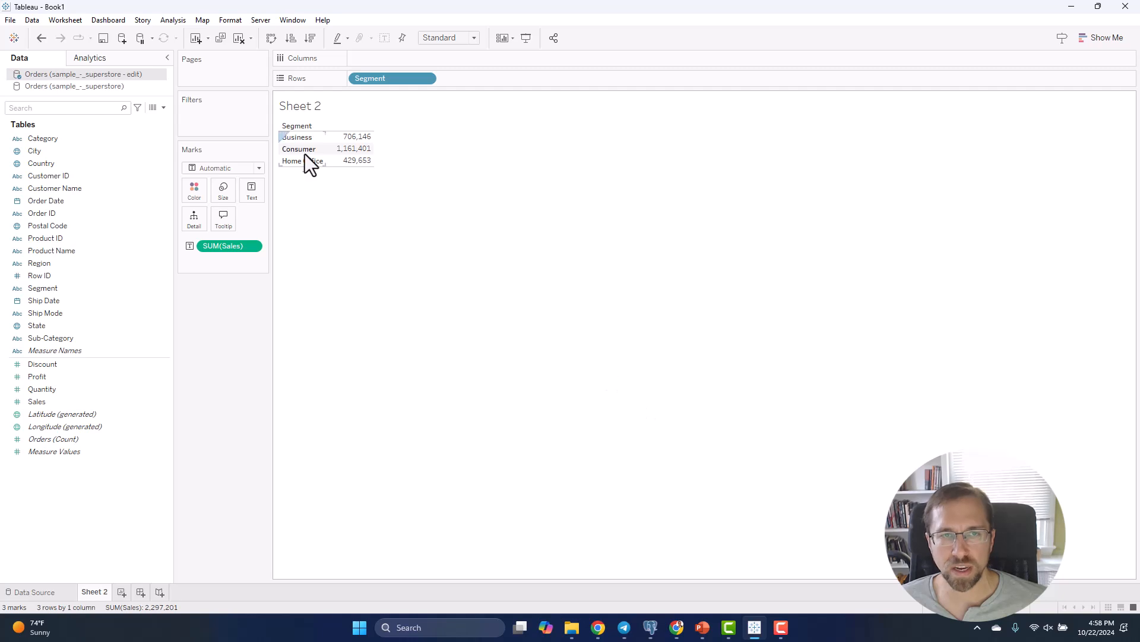
pyautogui.click(319, 137)
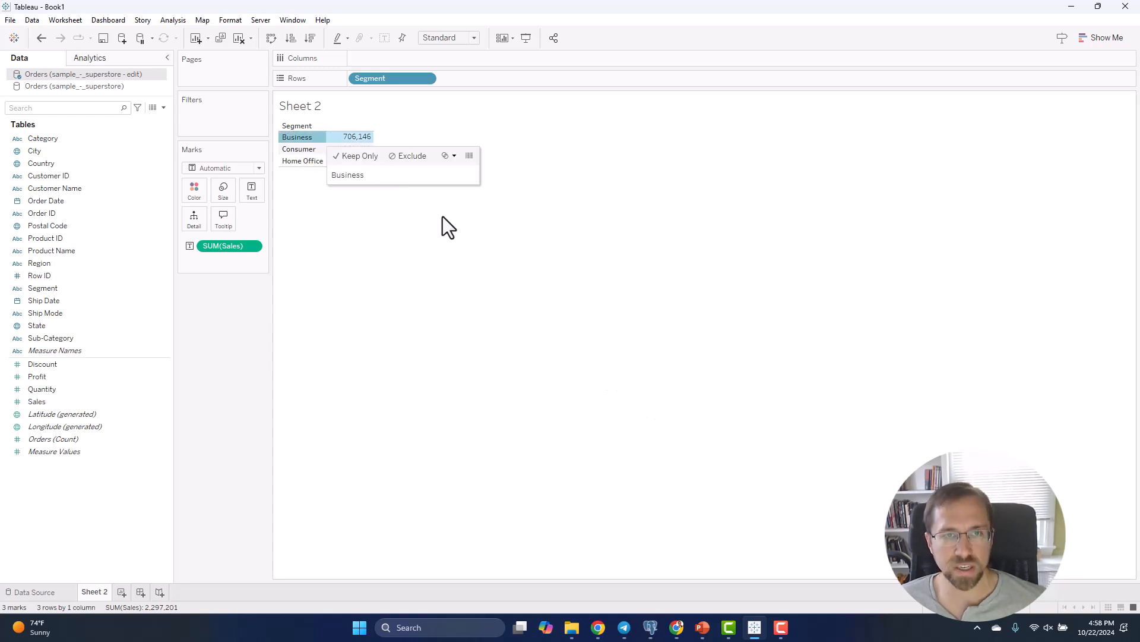
pyautogui.click(446, 319)
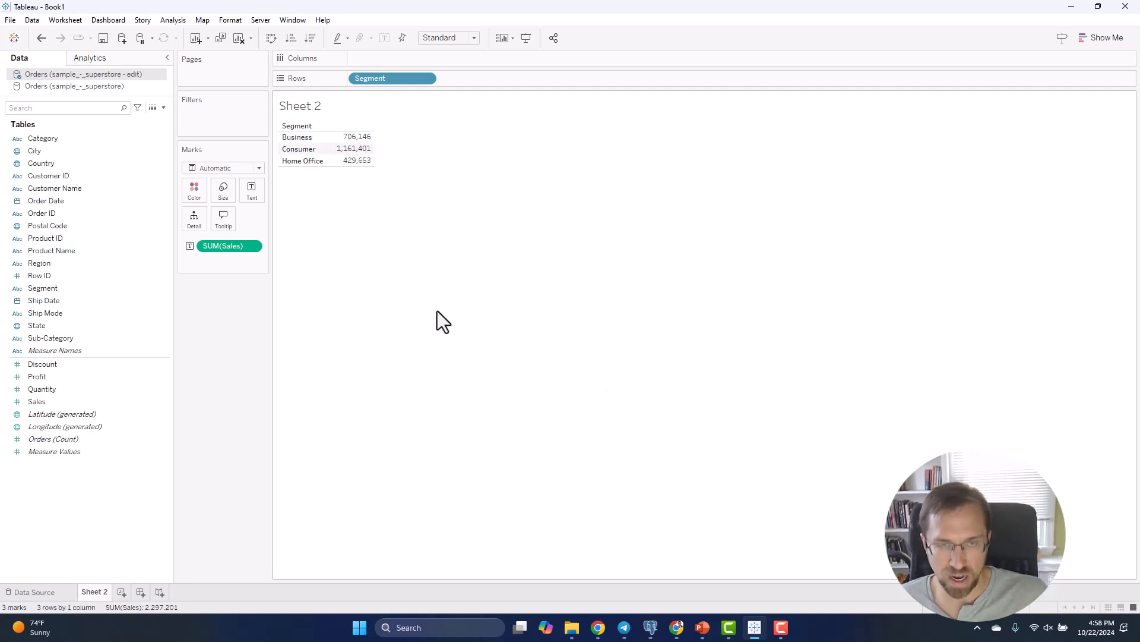
# Undo and redo the data source replacement to compare the Segment rows on Sheet 2, ending with the replacement applied
pyautogui.hotkey('ctrl', 'z')
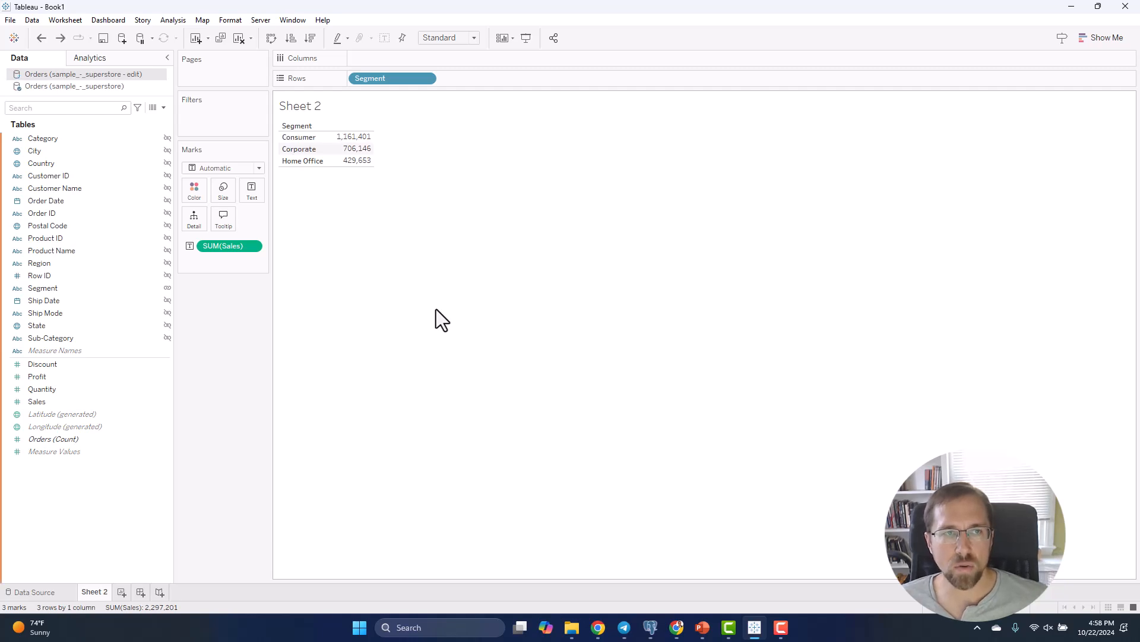
pyautogui.hotkey('ctrl', 'y')
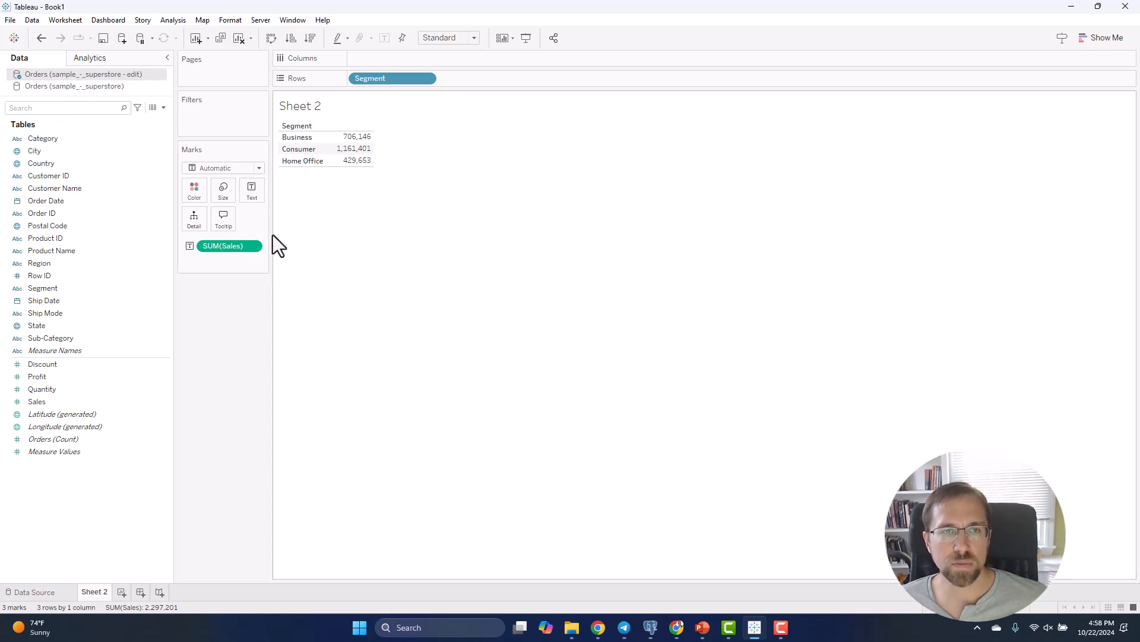
pyautogui.hotkey('ctrl', 'z')
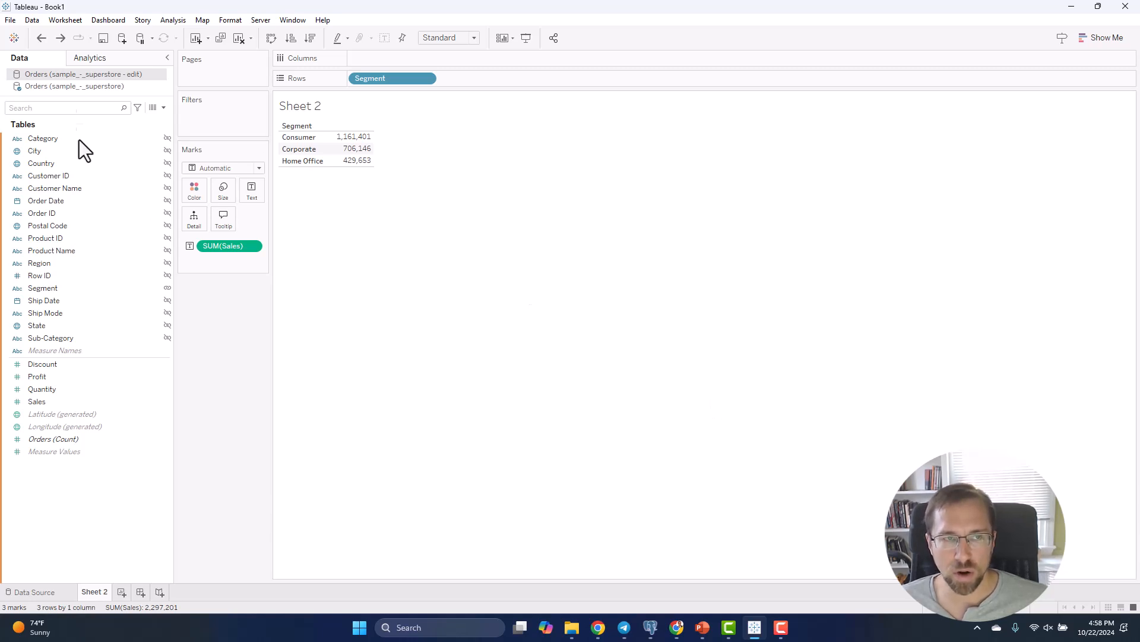
pyautogui.click(33, 21)
pyautogui.click(539, 144)
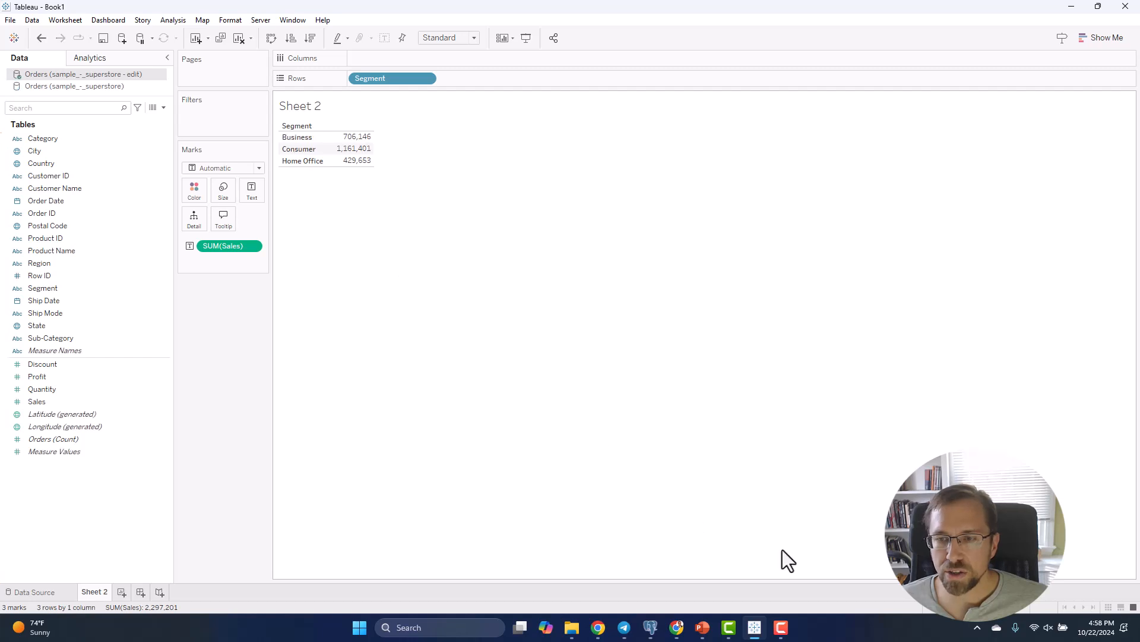
# Switch to PowerPoint, start the slide show from the DEMO slide and advance to the Replacing a Data Source slide
pyautogui.click(706, 628)
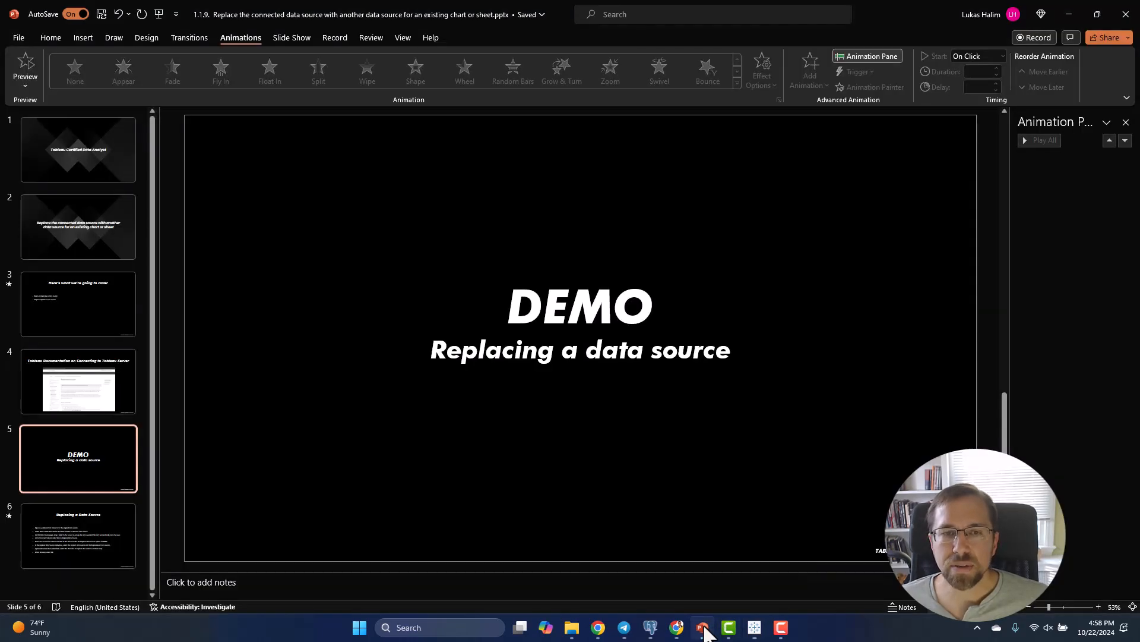
pyautogui.click(1010, 612)
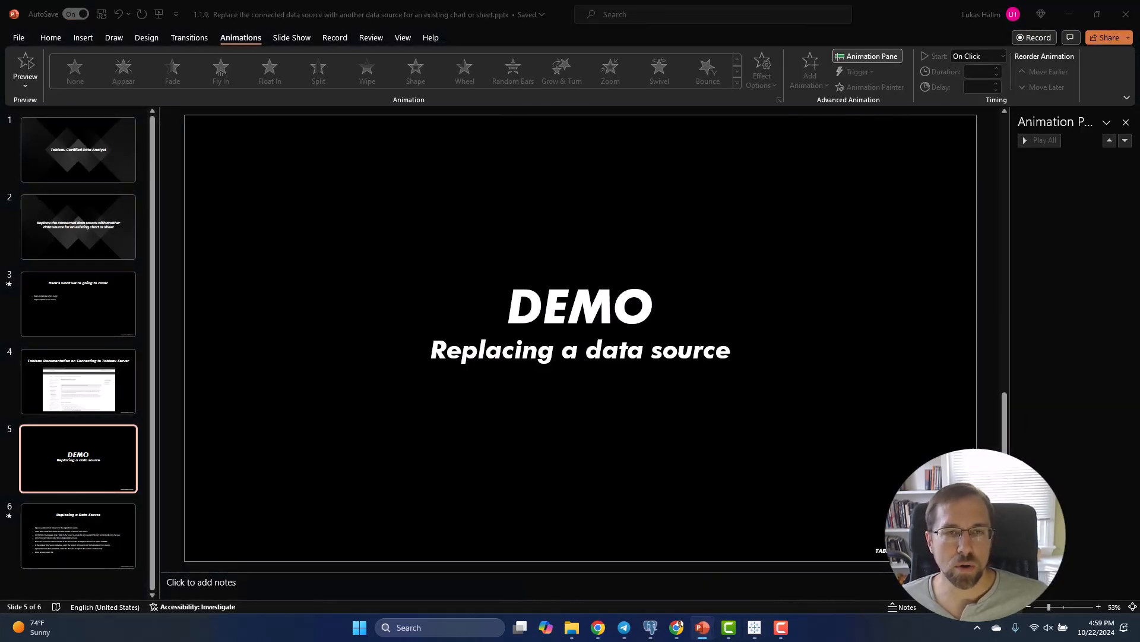
pyautogui.press('Right')
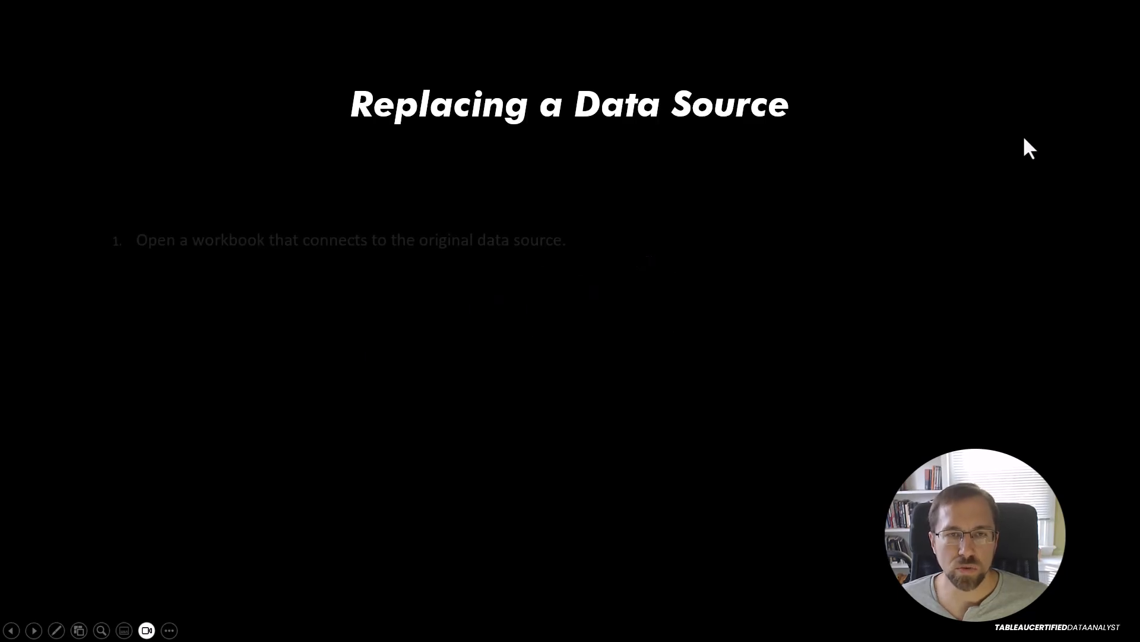